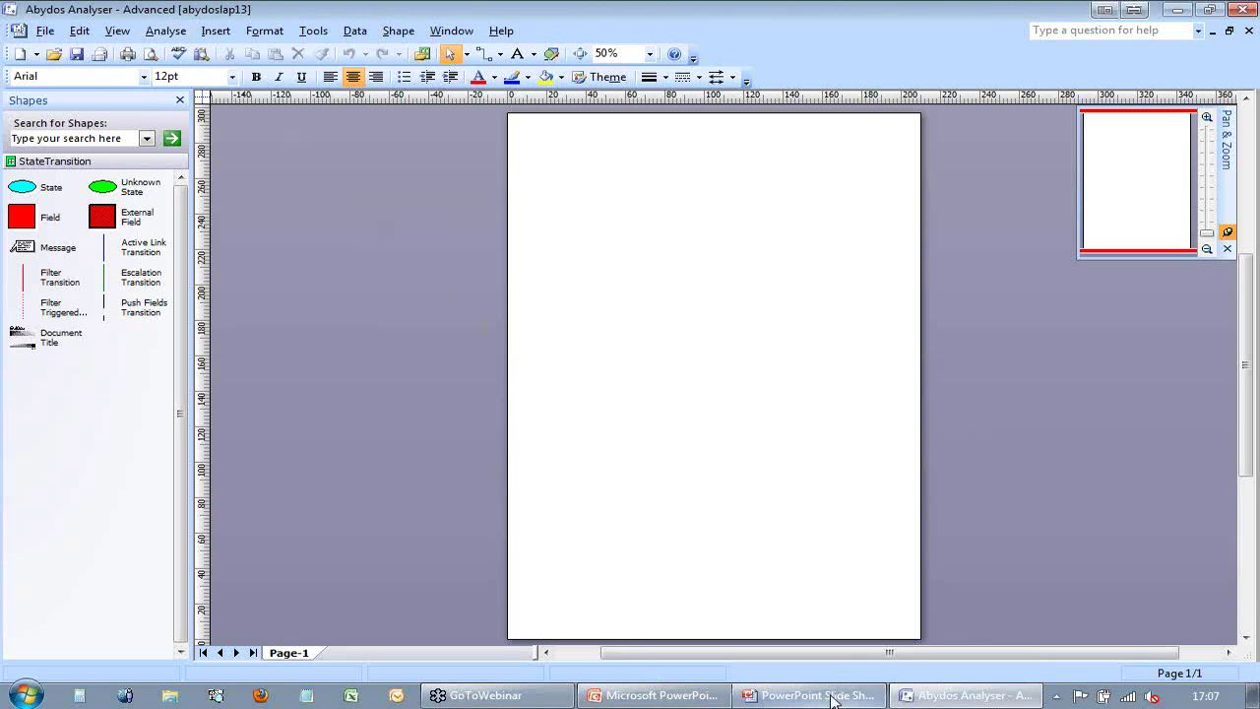
- Switch to the PowerPoint slide show to read the Scenarios slide, and return to Abydos Analyser
click(837, 658)
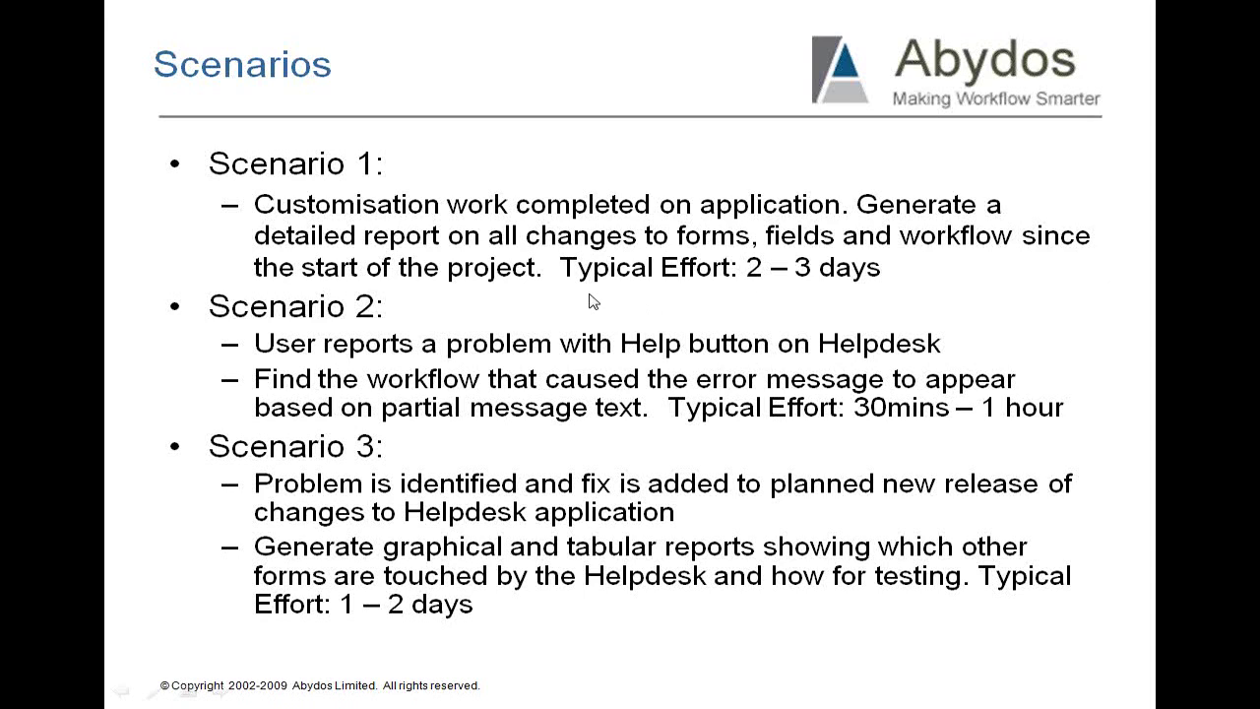
key(alt+Tab)
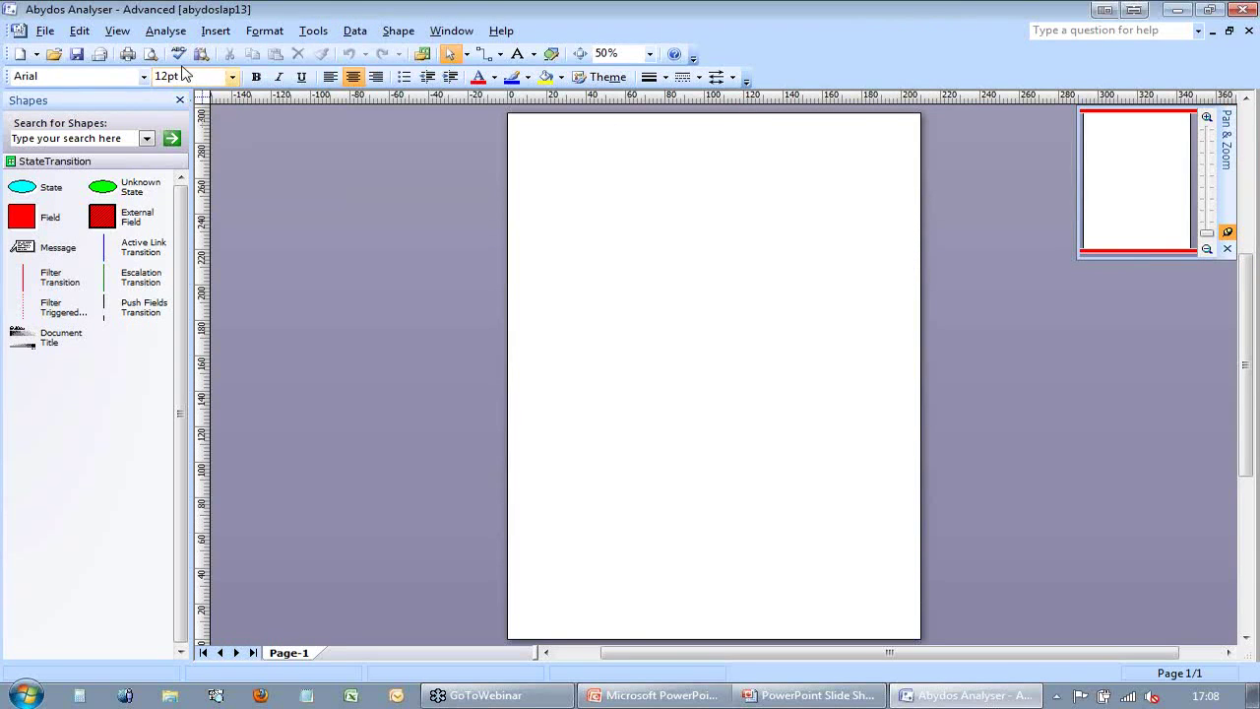
- Start a new documentation report definition and select all object types for documentation
click(175, 33)
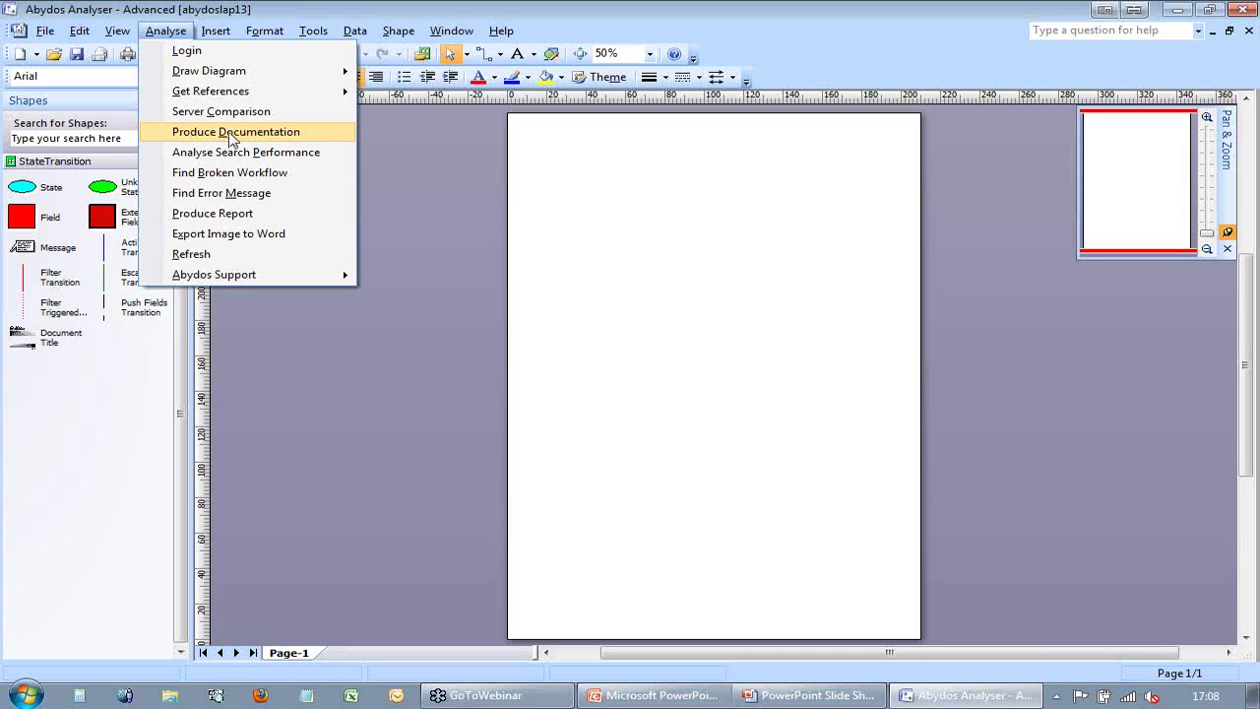
click(234, 135)
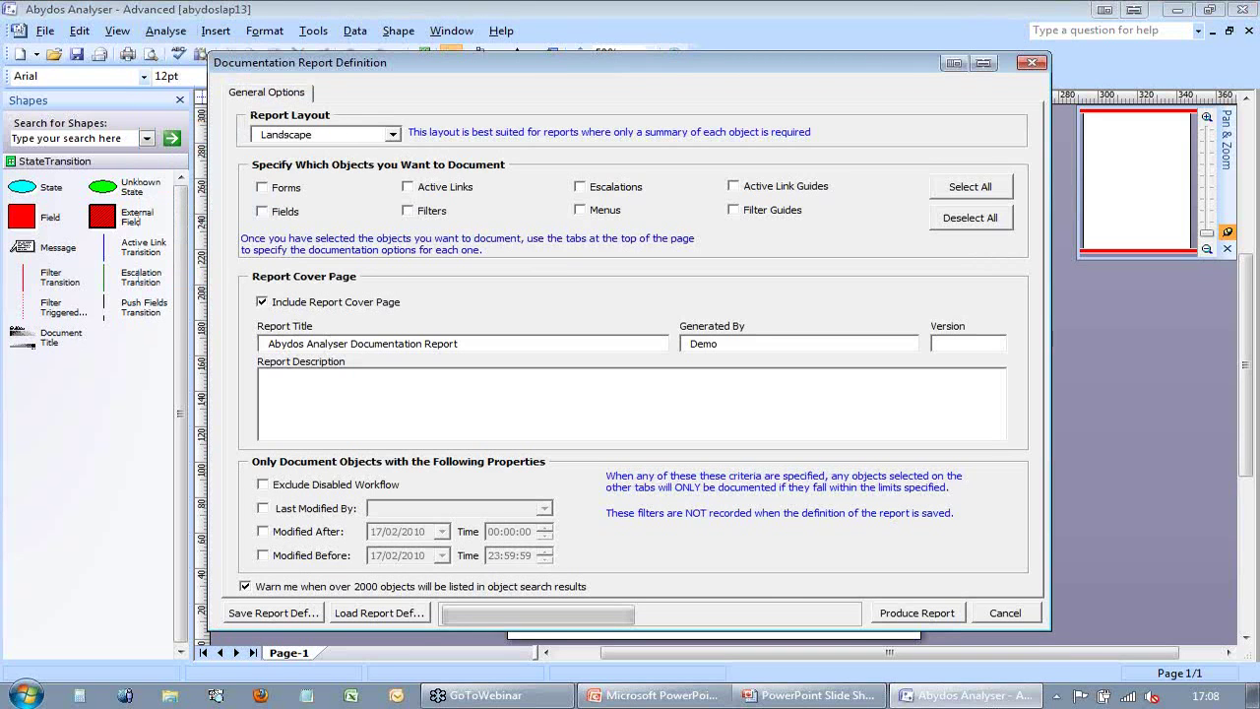
drag(504, 68, 500, 55)
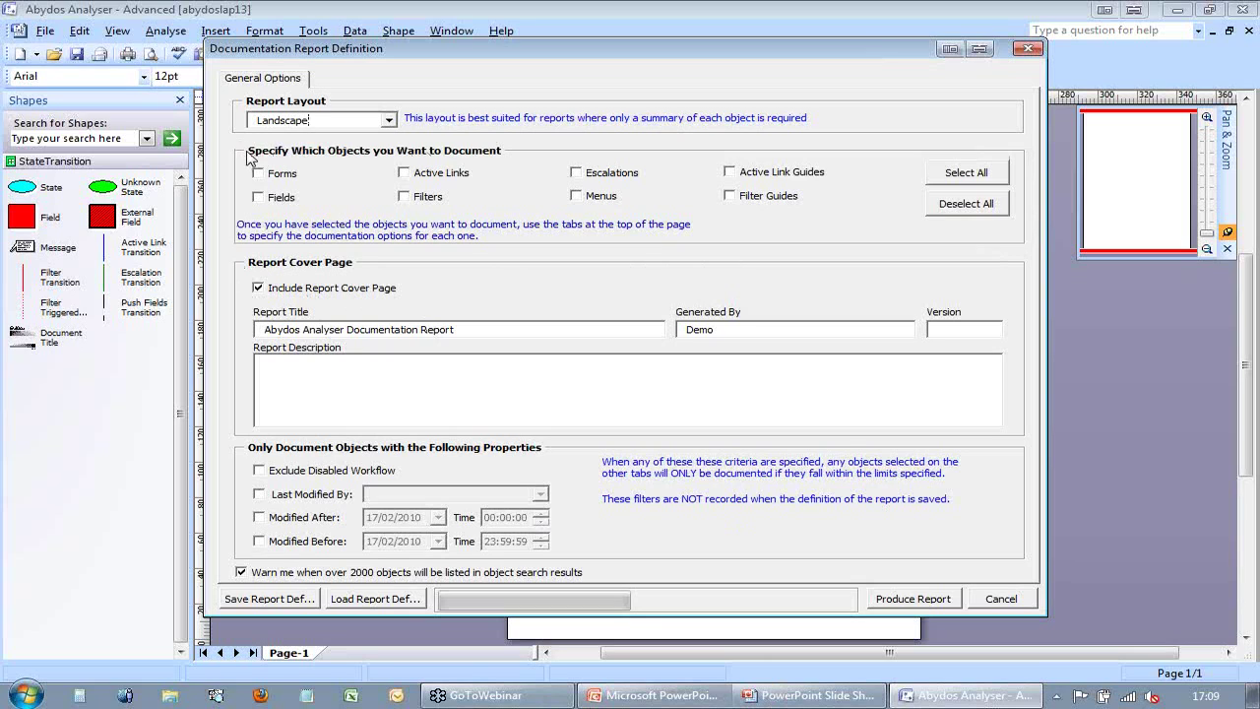
click(964, 177)
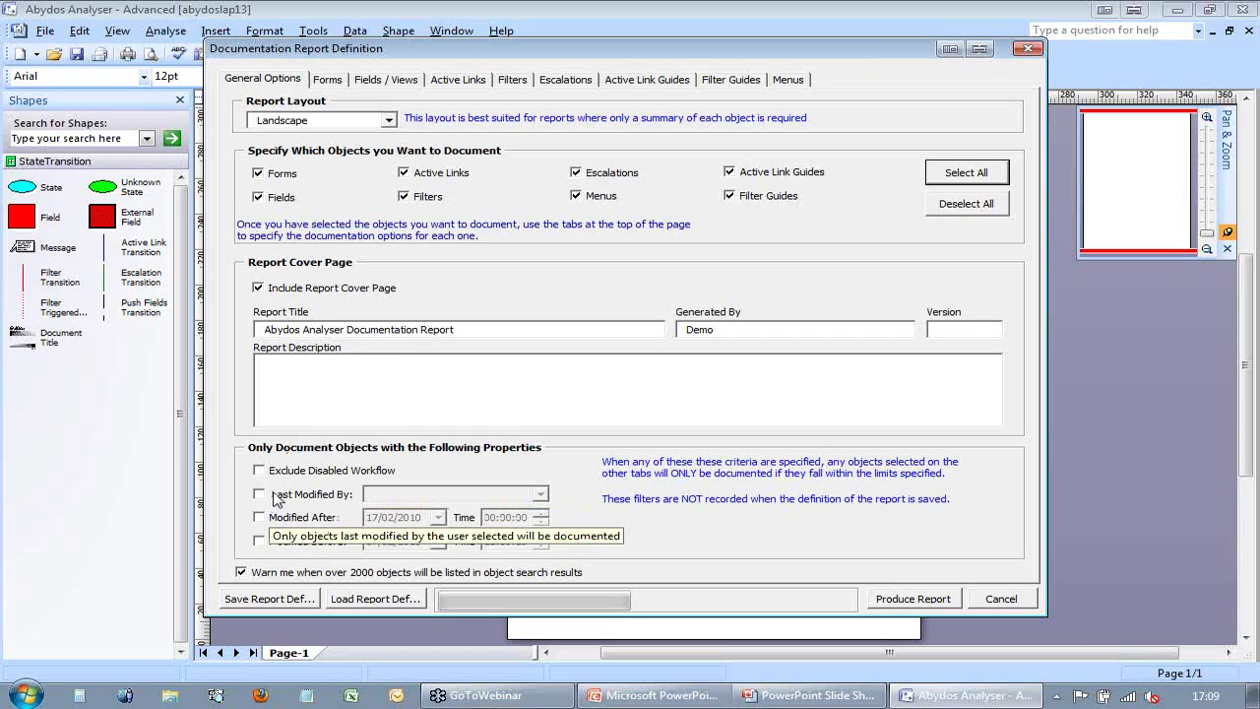
click(262, 495)
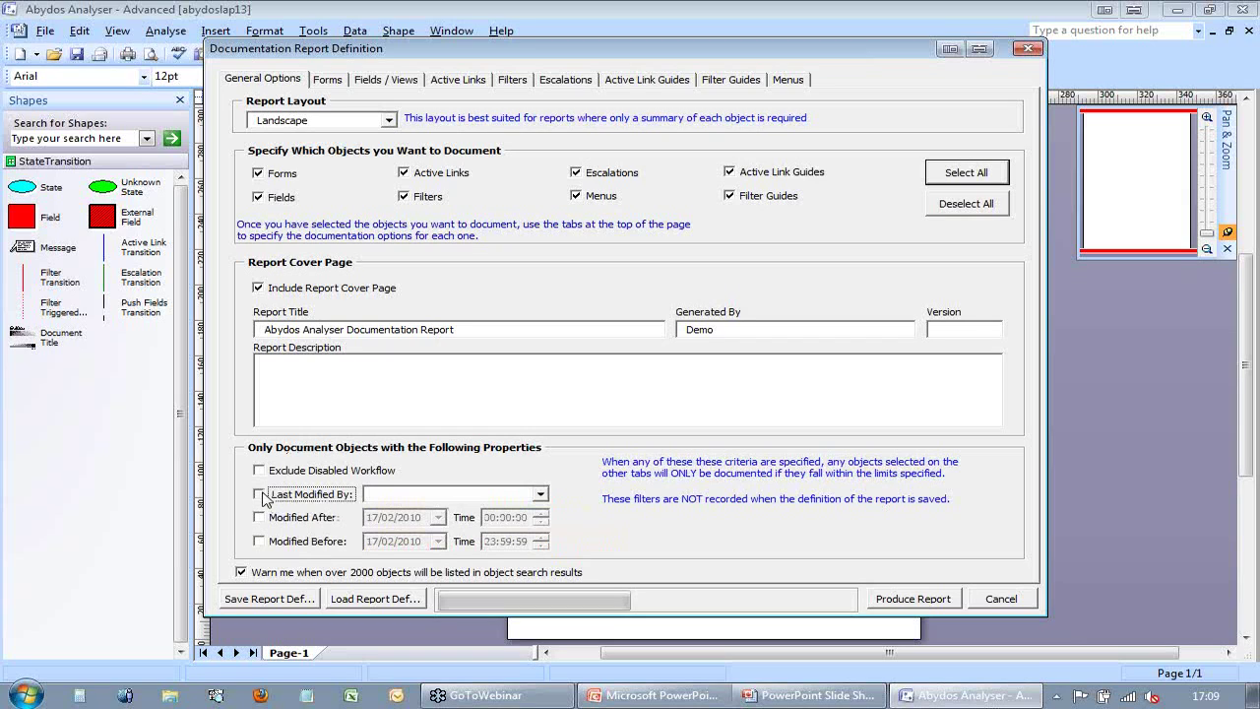
click(539, 495)
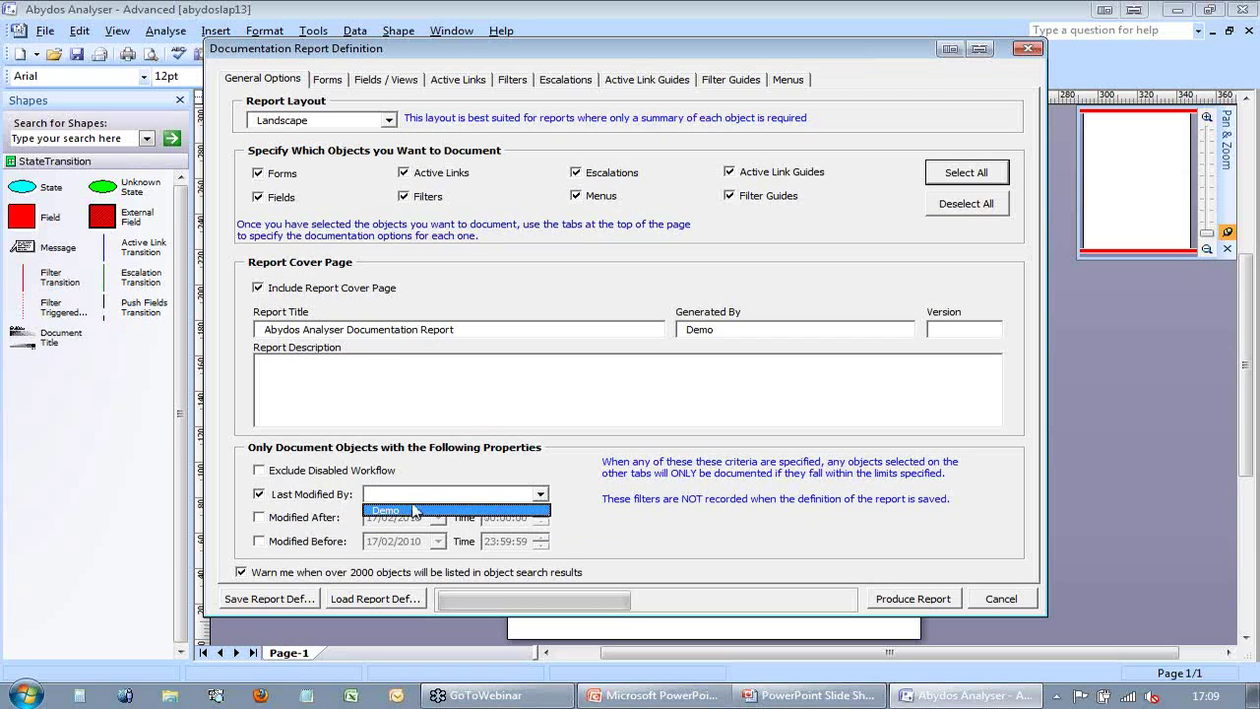
click(268, 499)
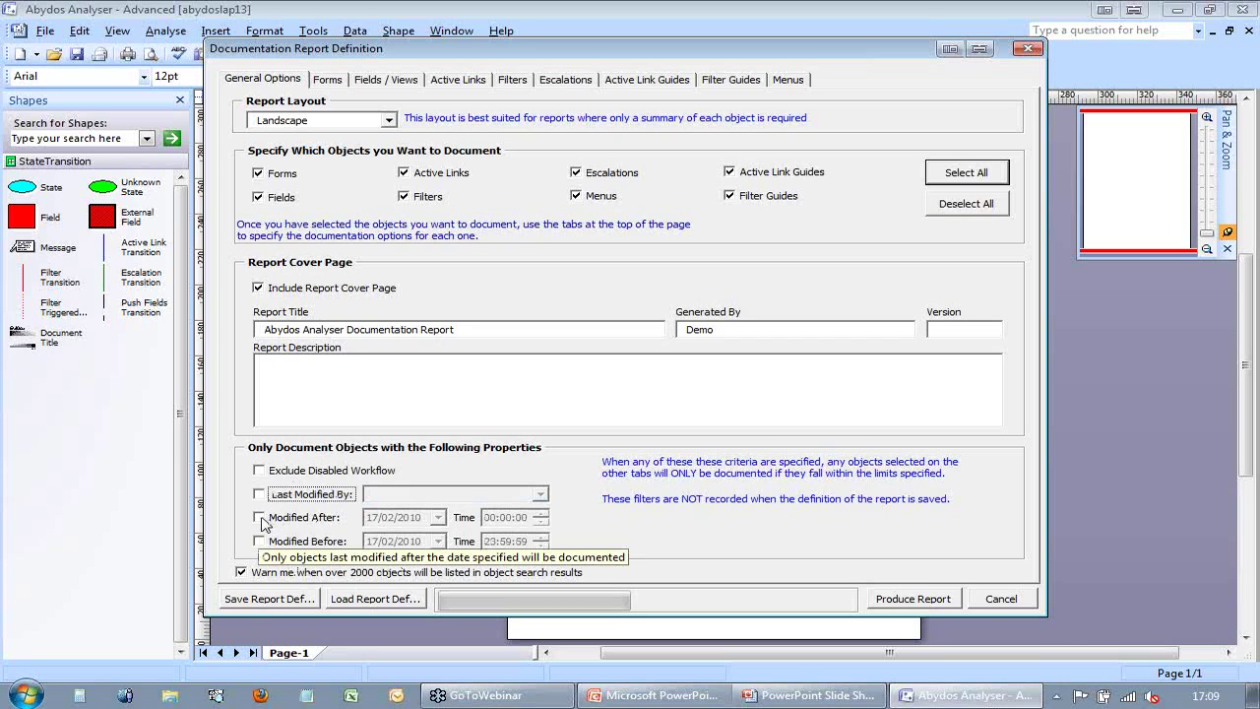
- Limit the report to objects modified after 04/02/2009
click(262, 518)
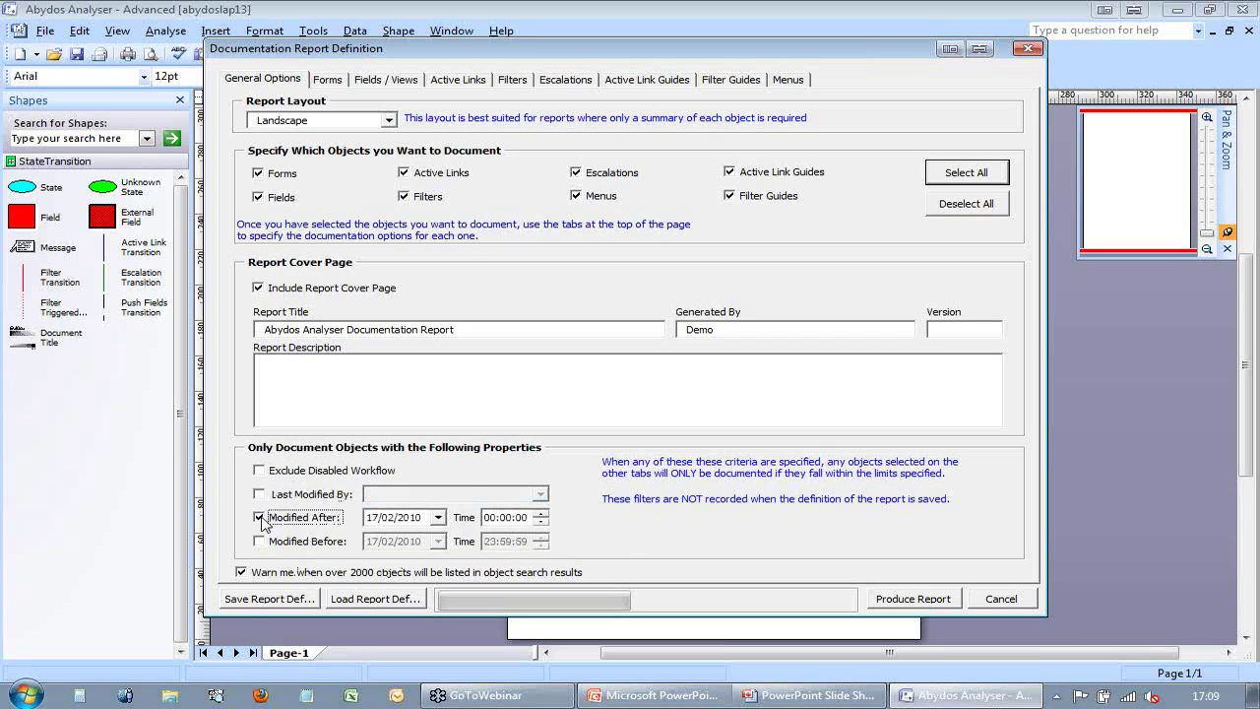
click(439, 518)
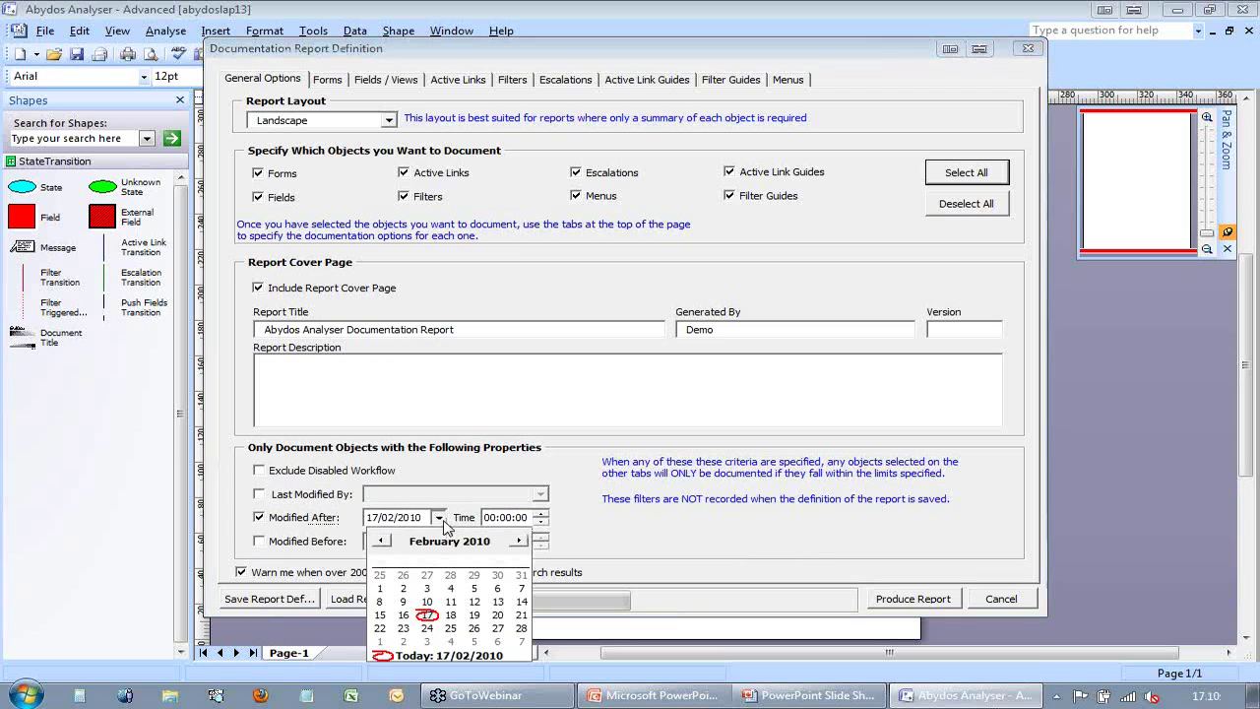
click(381, 540)
click(381, 540)
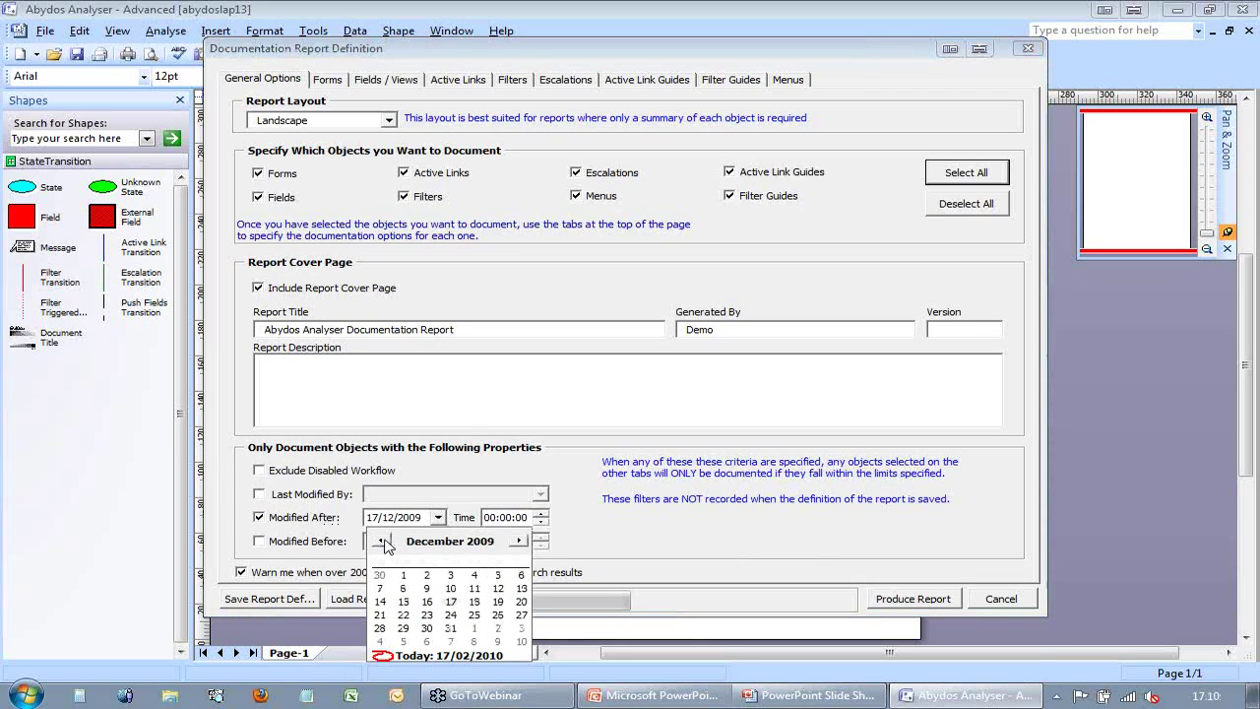
click(382, 540)
click(382, 540)
click(382, 540)
click(382, 540)
click(382, 540)
click(382, 540)
click(382, 540)
click(382, 540)
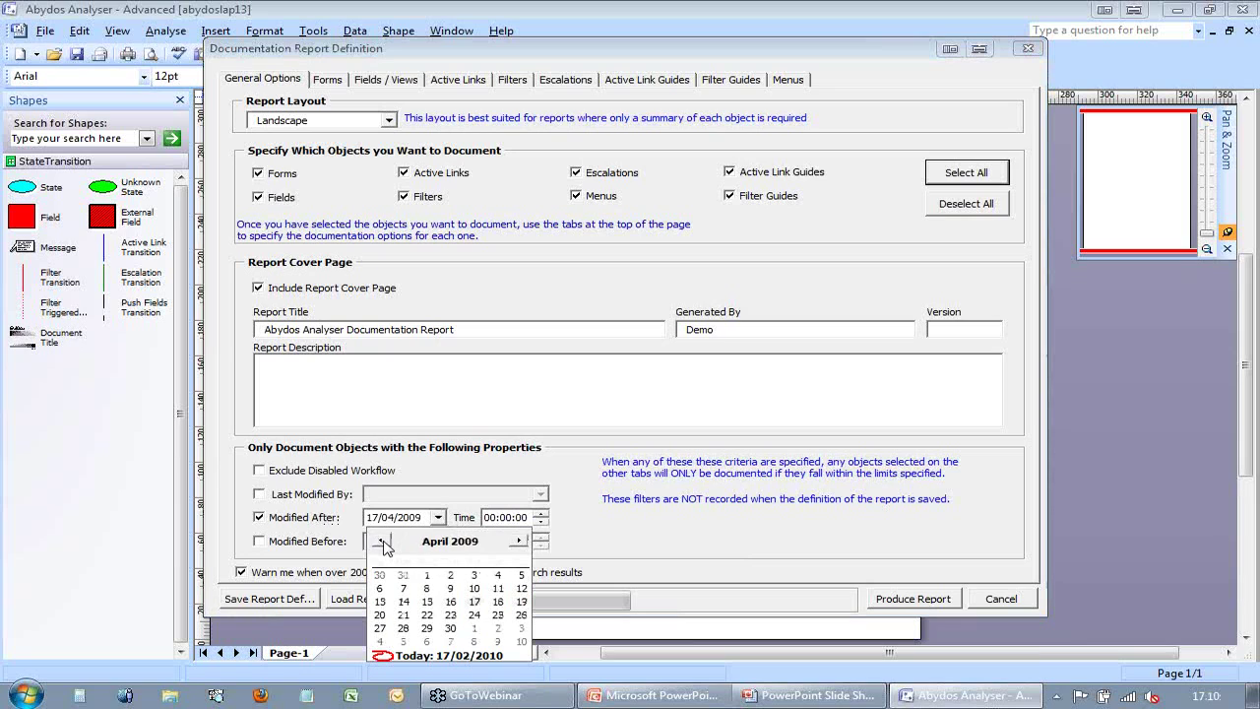
click(381, 540)
click(381, 541)
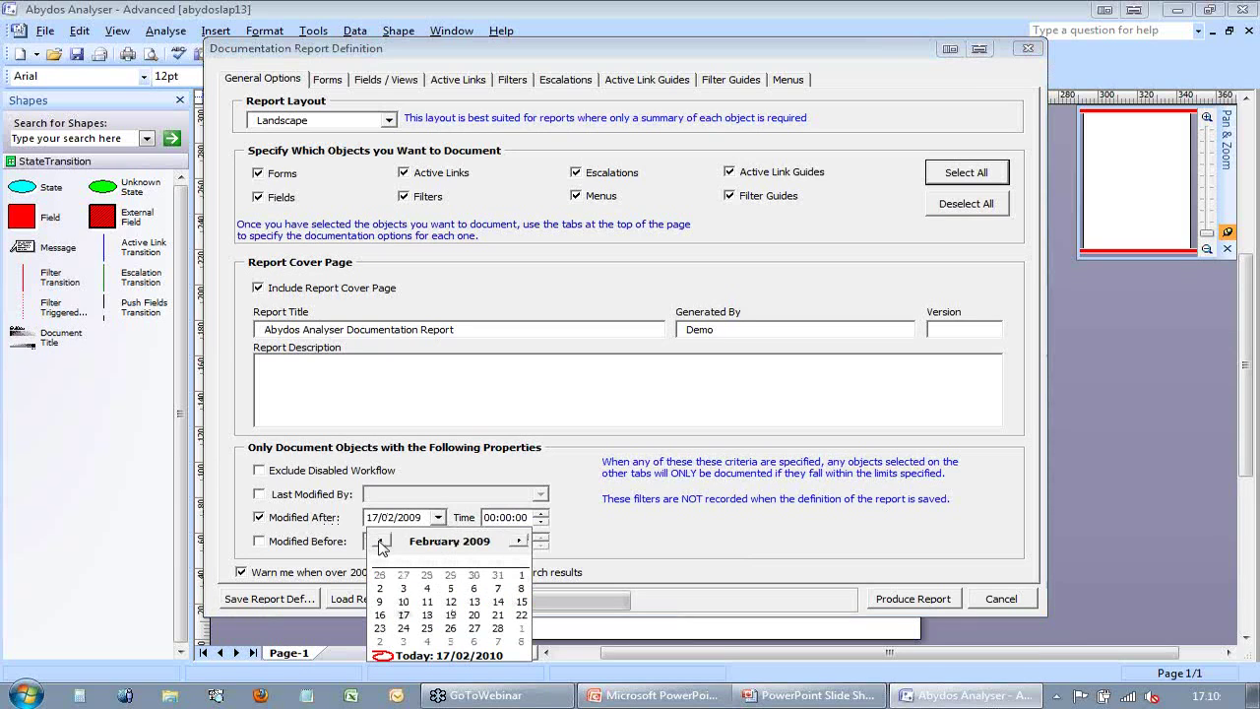
click(426, 587)
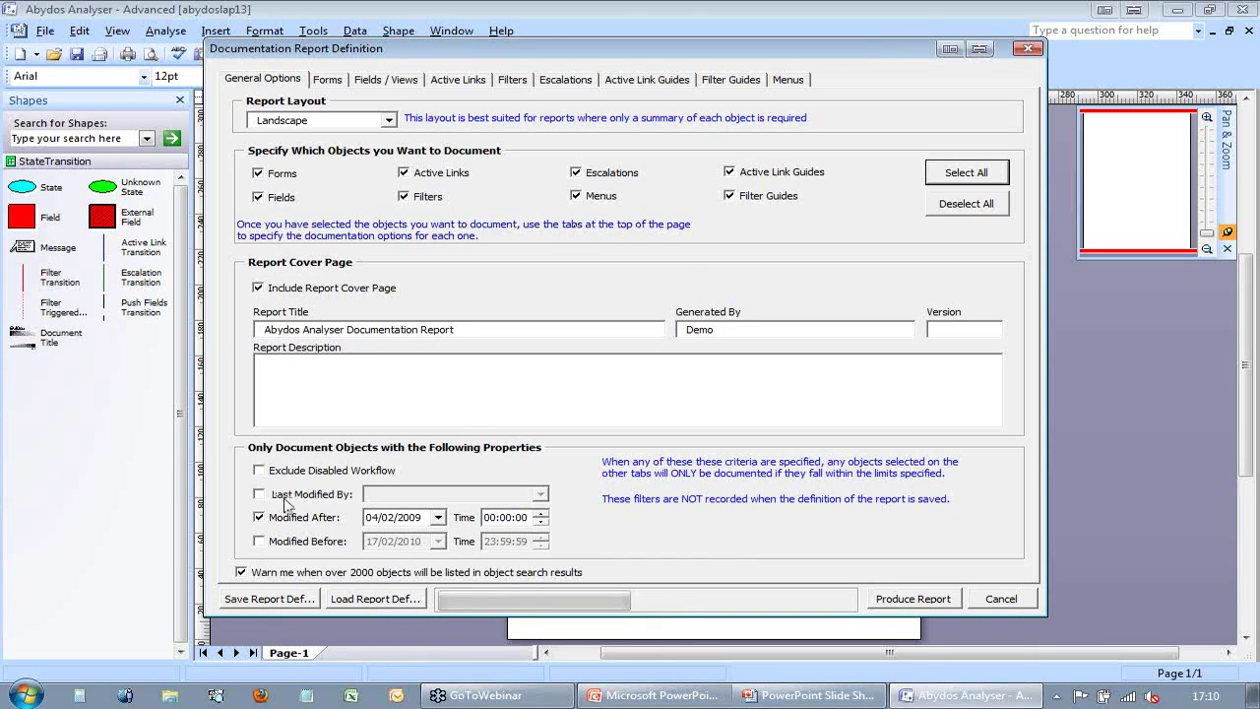
- Add the HPD:HelpDesk form to the forms selected for documentation
click(327, 80)
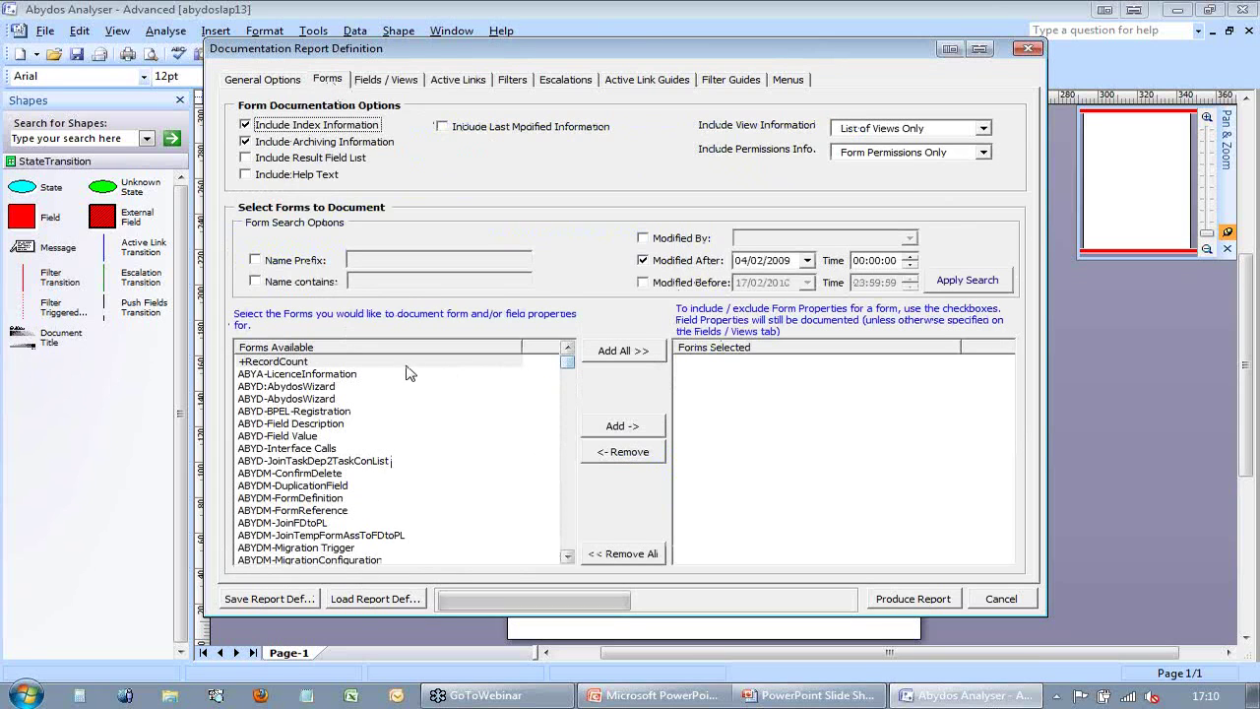
drag(568, 362, 571, 473)
click(275, 425)
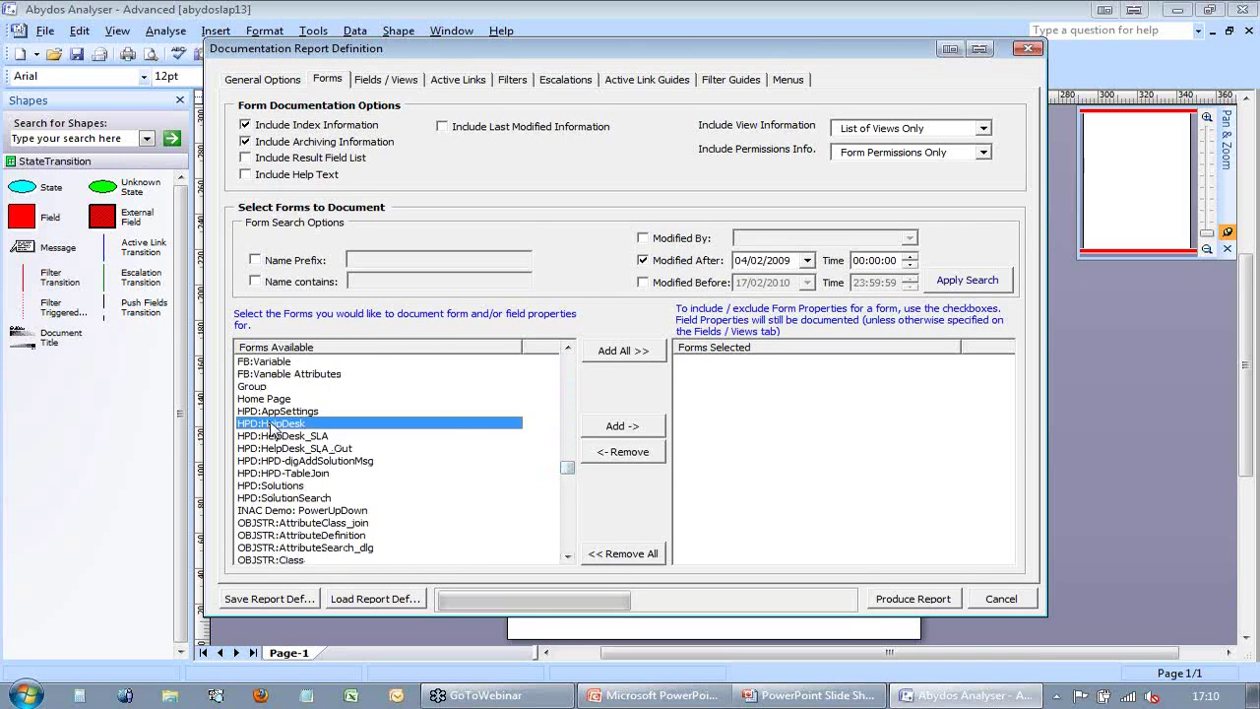
click(649, 425)
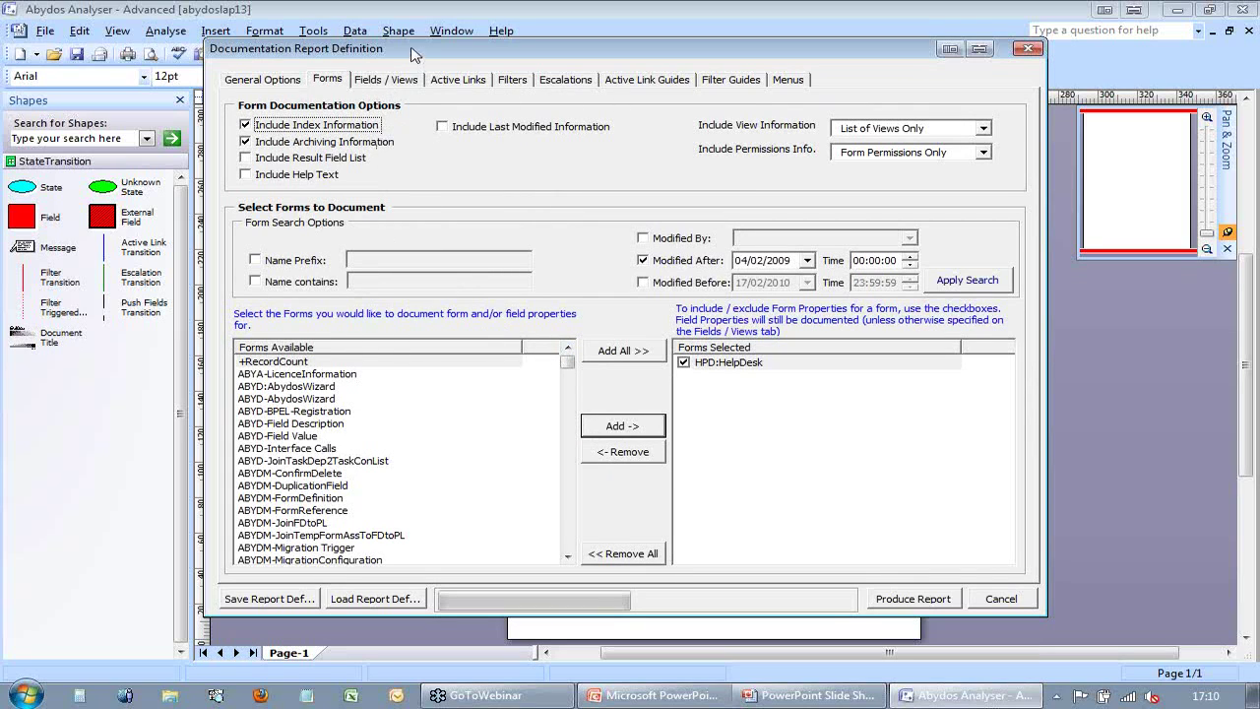
- Try the option for selecting individual HPD:HelpDesk fields, and restore the field inclusion option to Include all fields
click(398, 84)
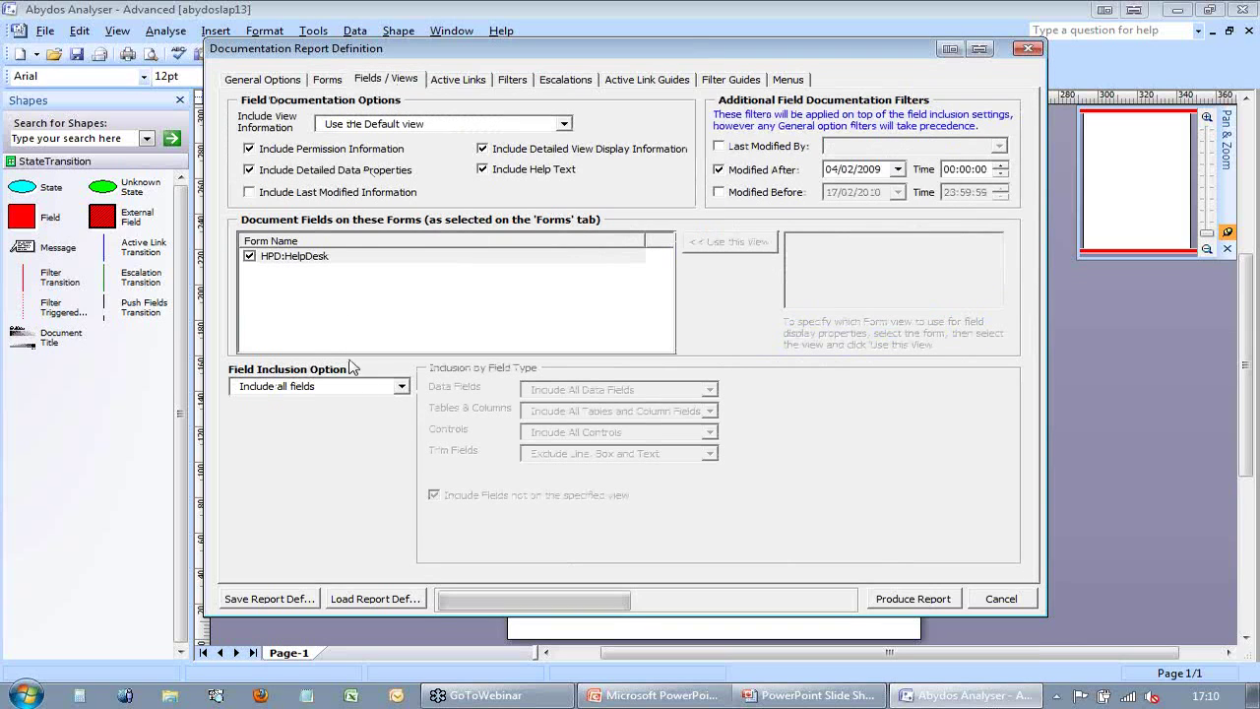
click(388, 386)
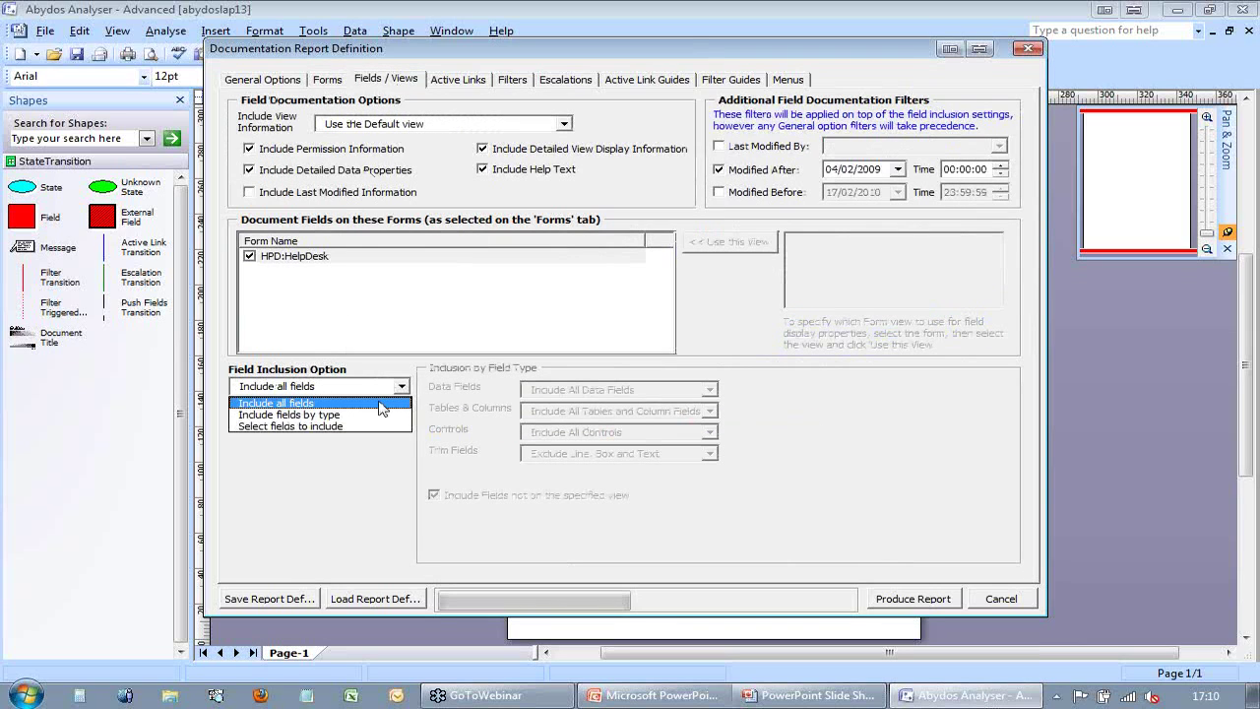
click(382, 406)
click(392, 387)
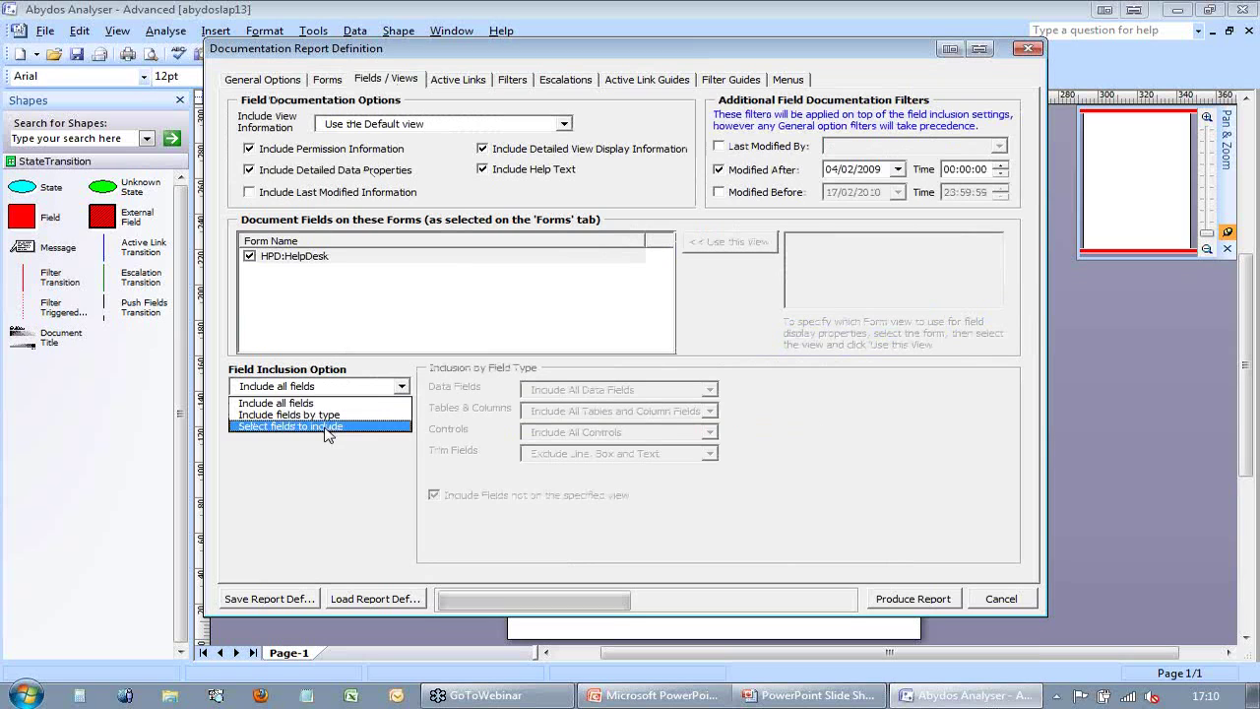
click(382, 431)
scroll(675, 435, down, 7)
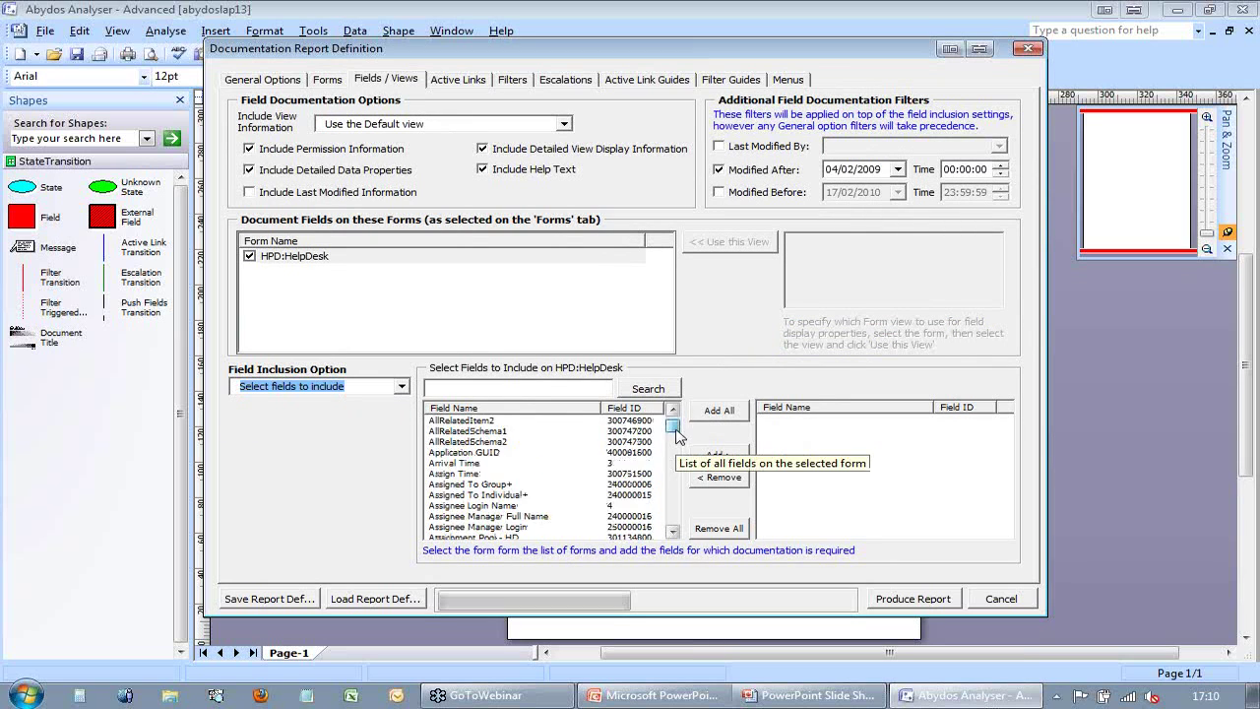
scroll(675, 435, up, 7)
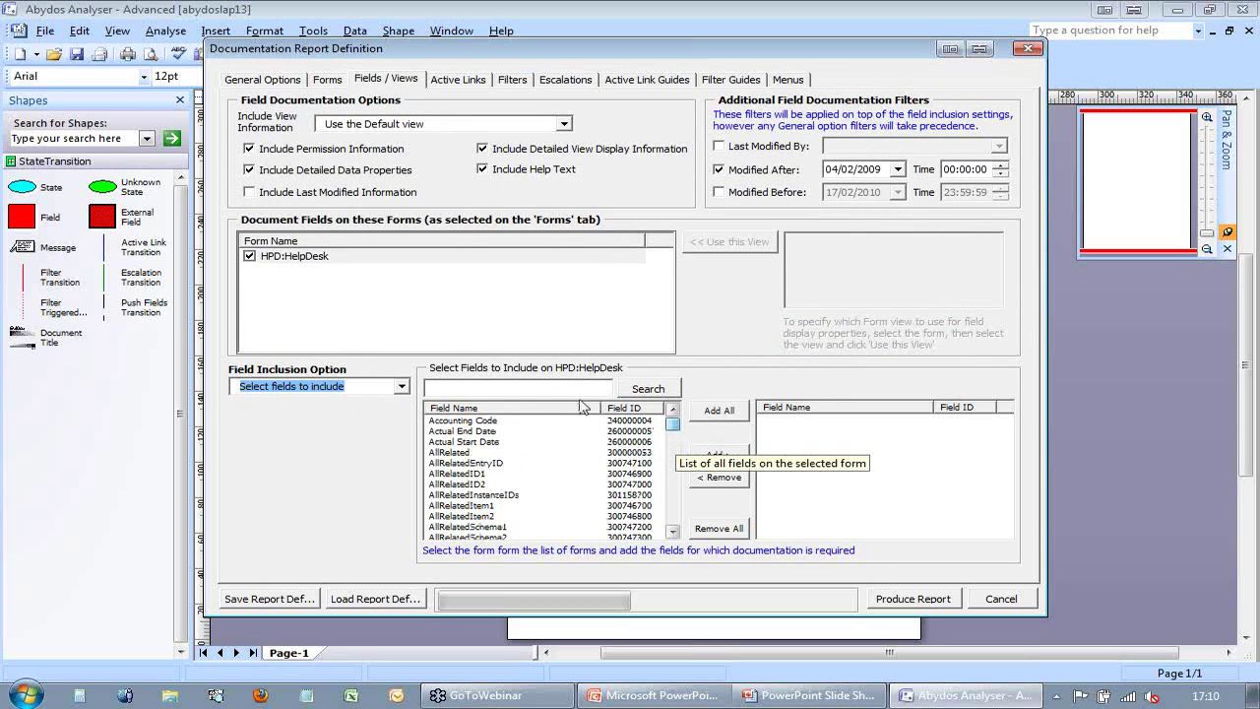
click(402, 390)
click(365, 404)
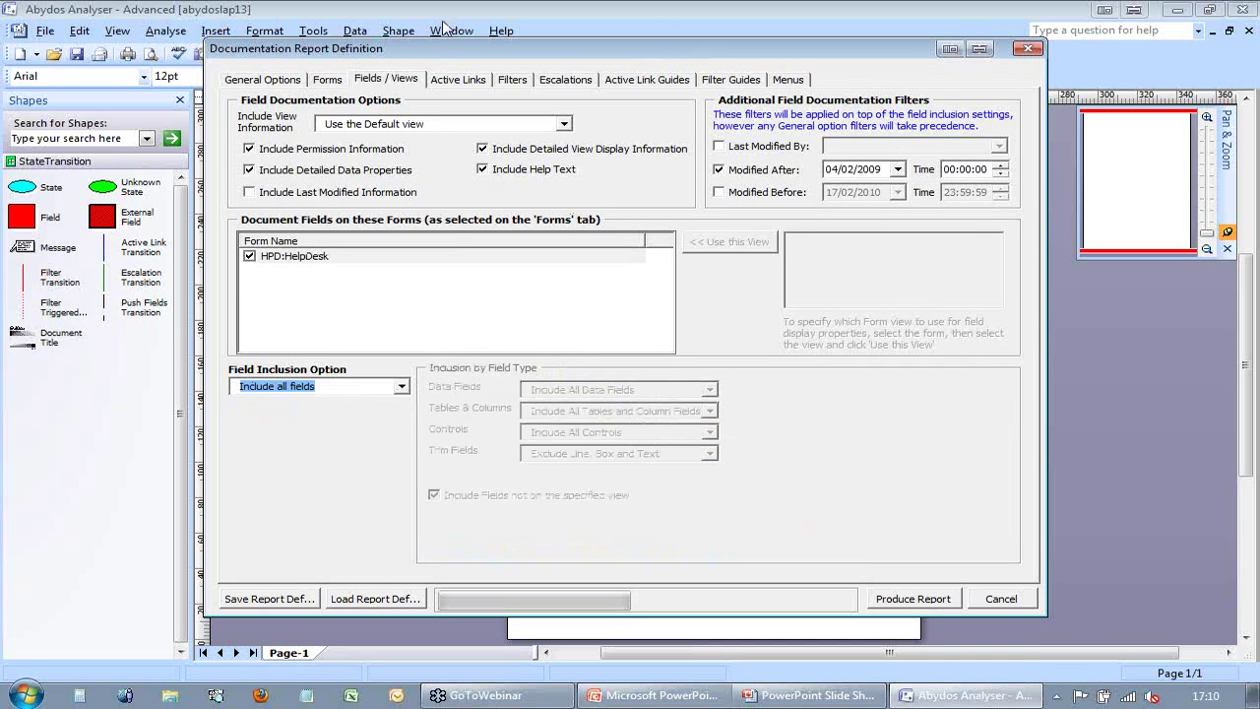
- Add the active links and filters associated with the selected form to the report
click(448, 87)
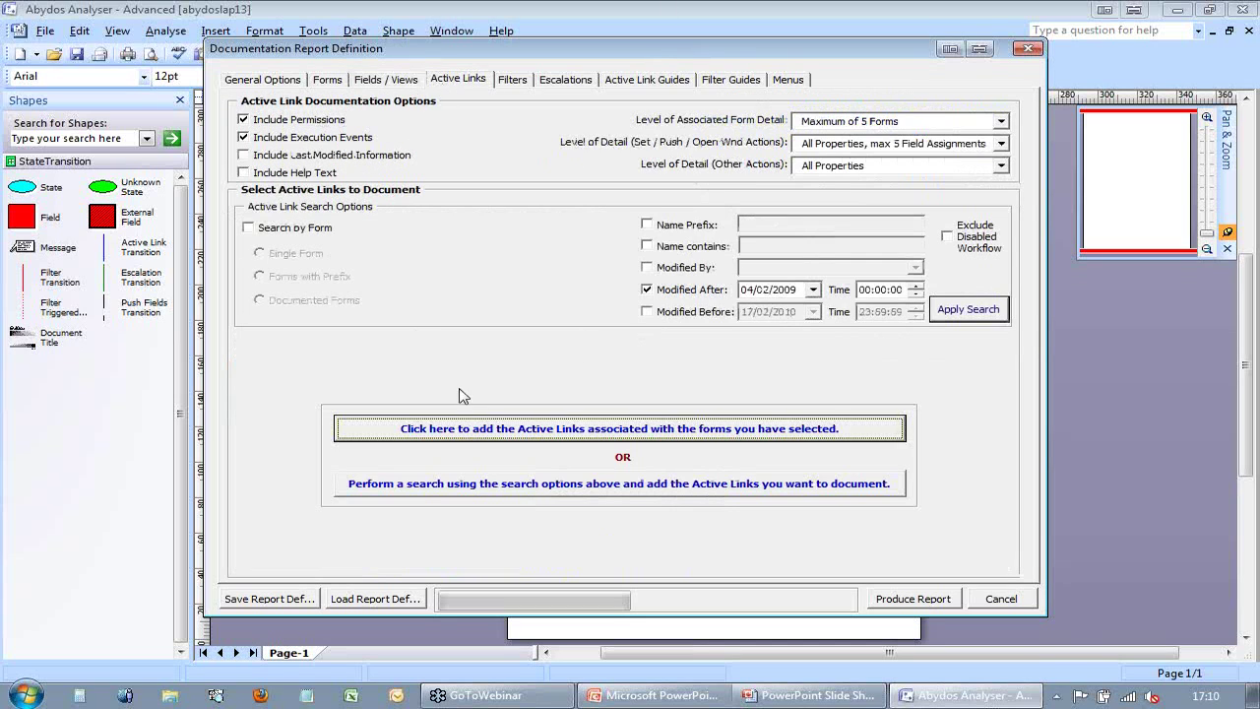
click(538, 430)
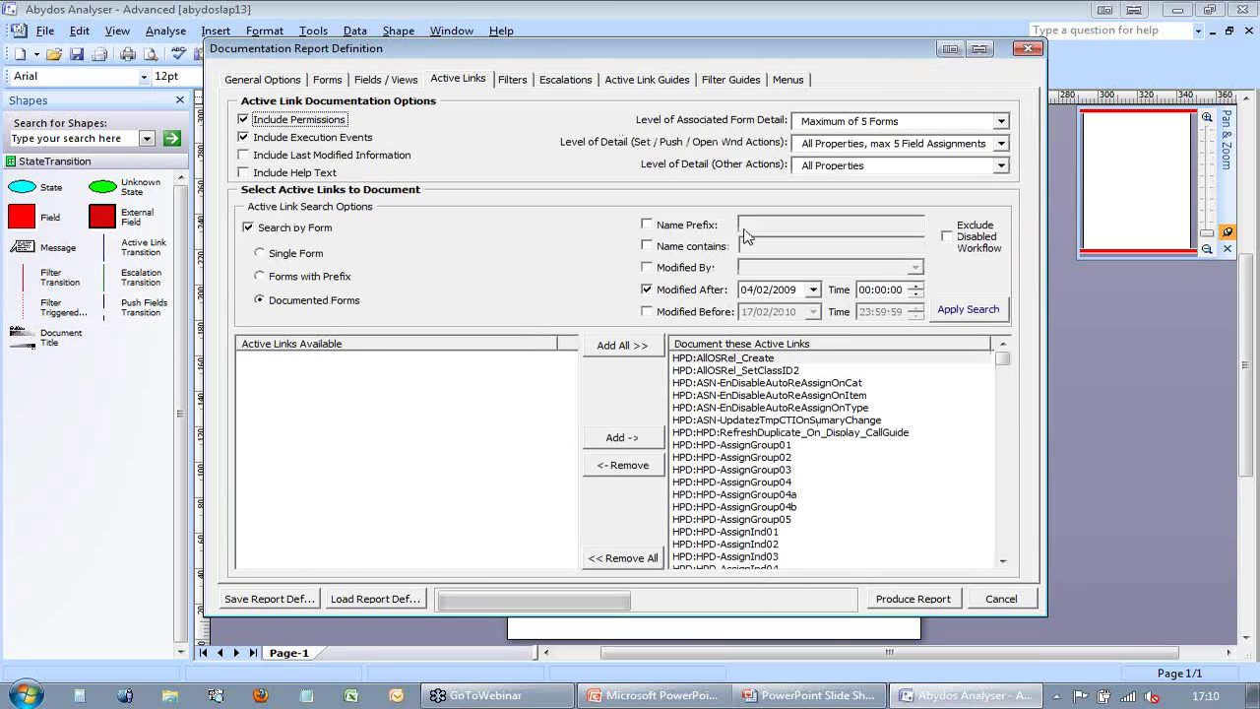
click(514, 80)
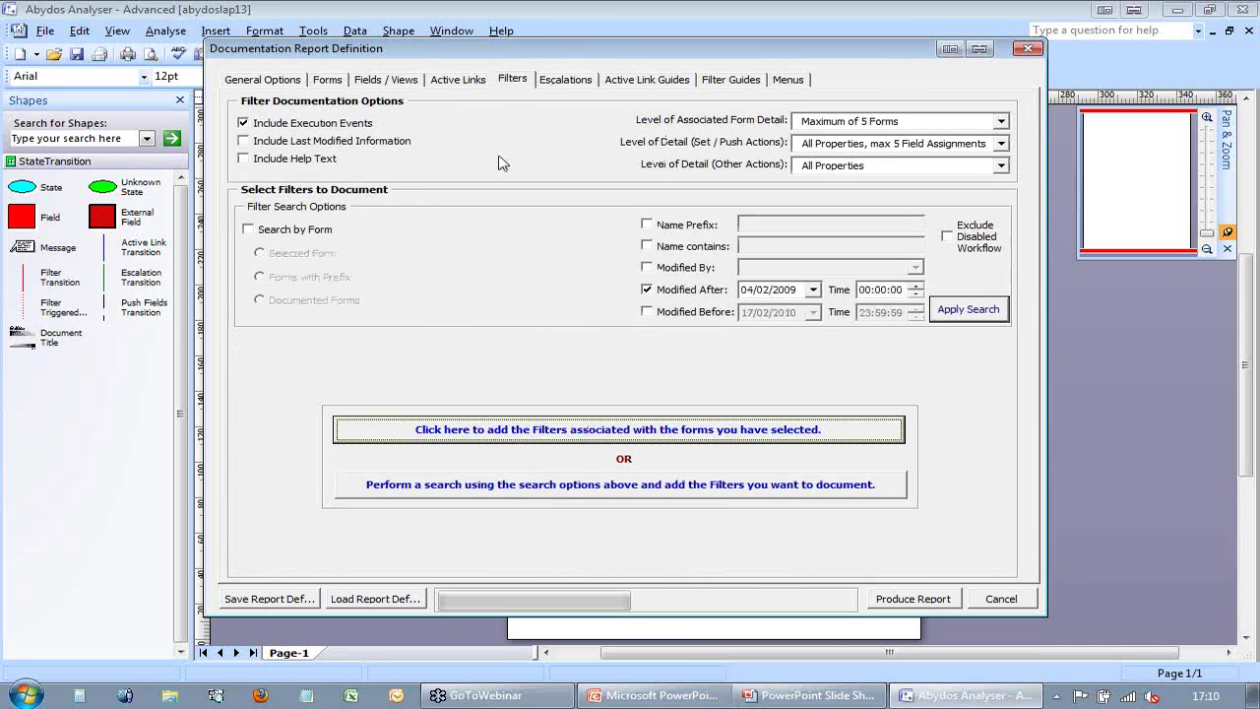
click(579, 441)
- Try to add the escalations associated with the selected form, and agree to exclude escalations from the documentation
click(566, 83)
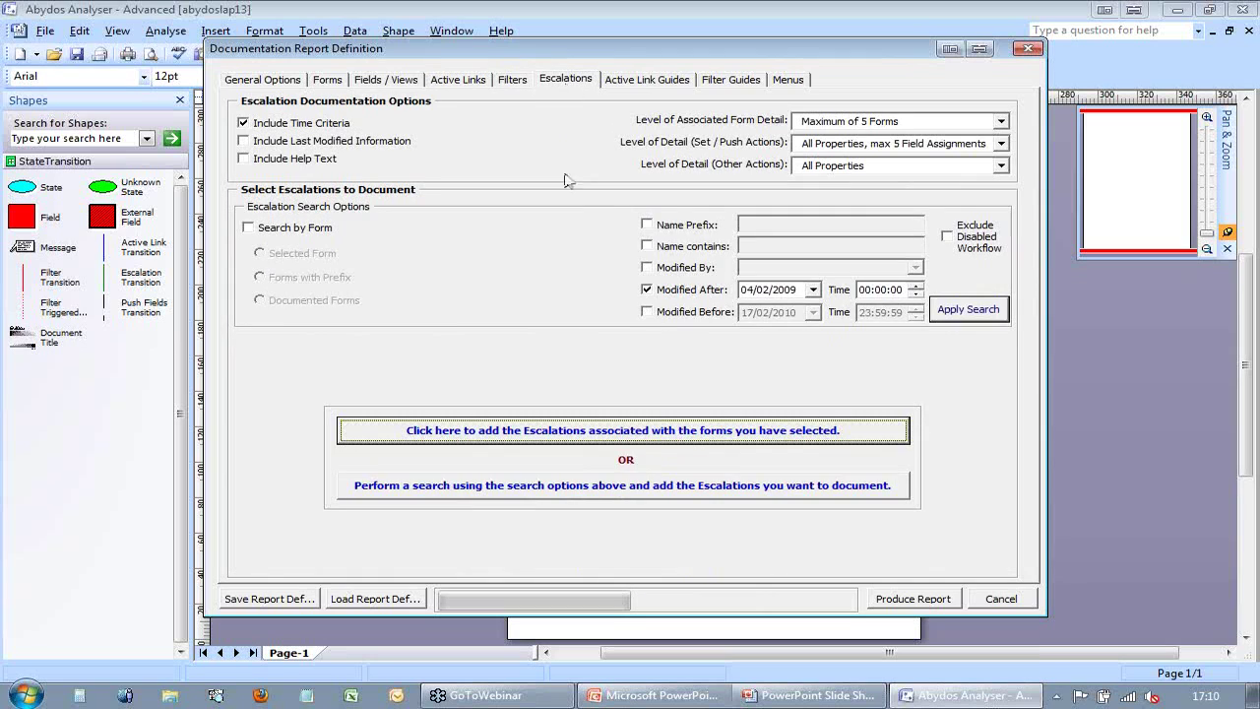
click(686, 433)
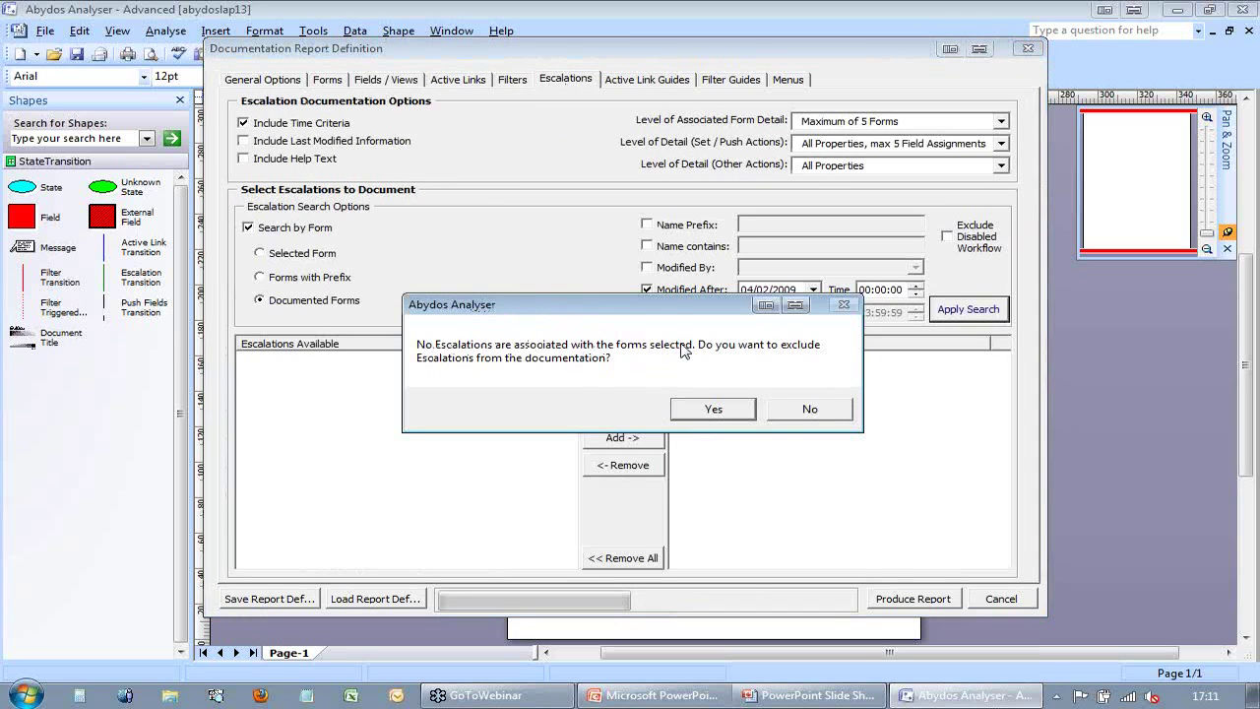
click(714, 408)
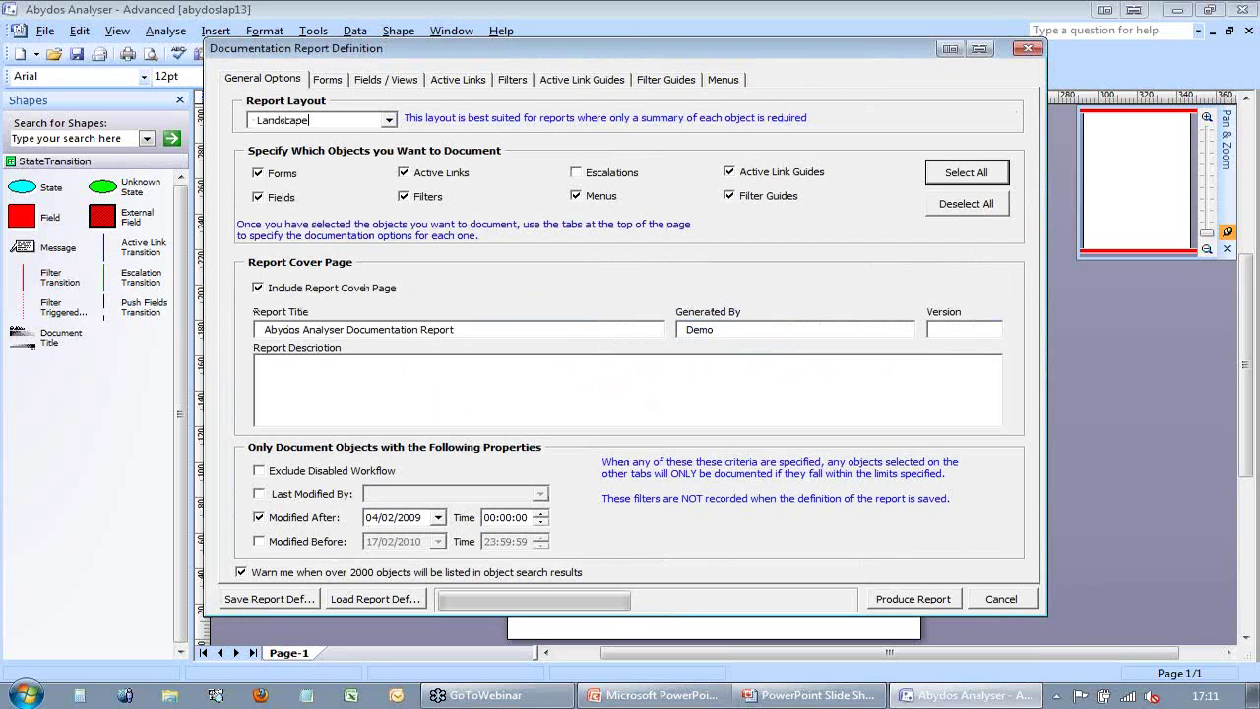
- Add the active link guides, filter guides and menus associated with the selected form to the report
click(547, 81)
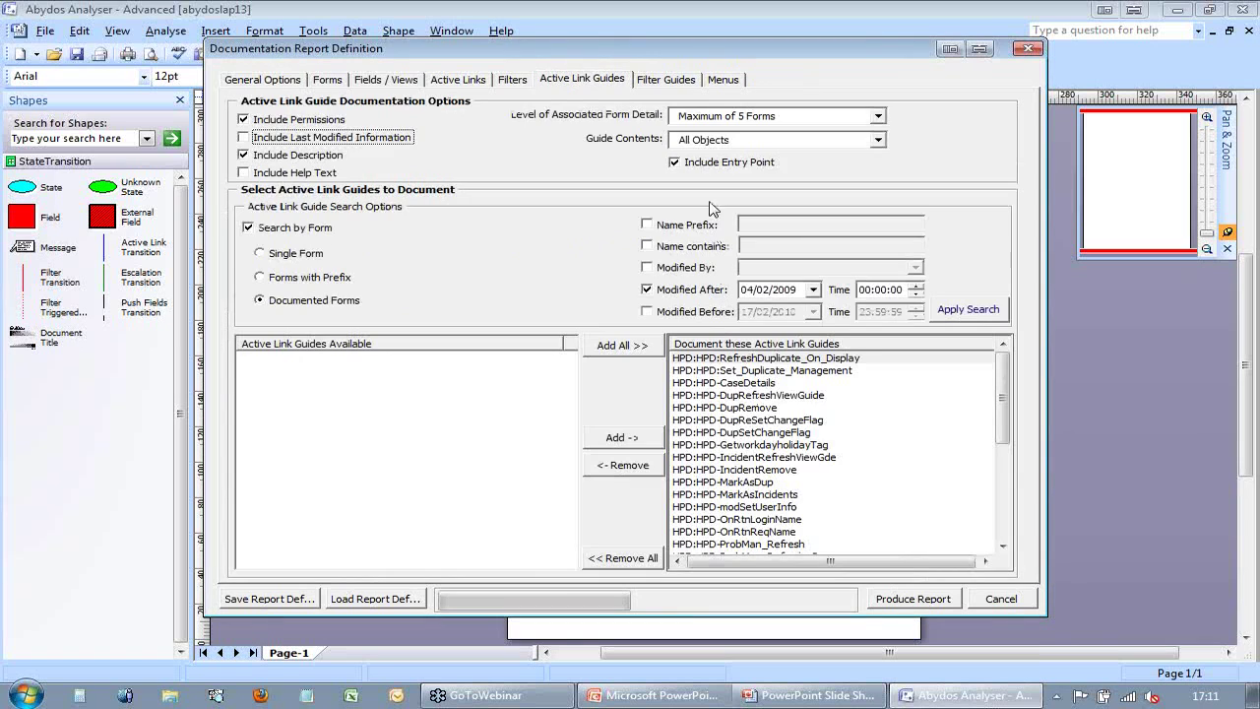
click(526, 83)
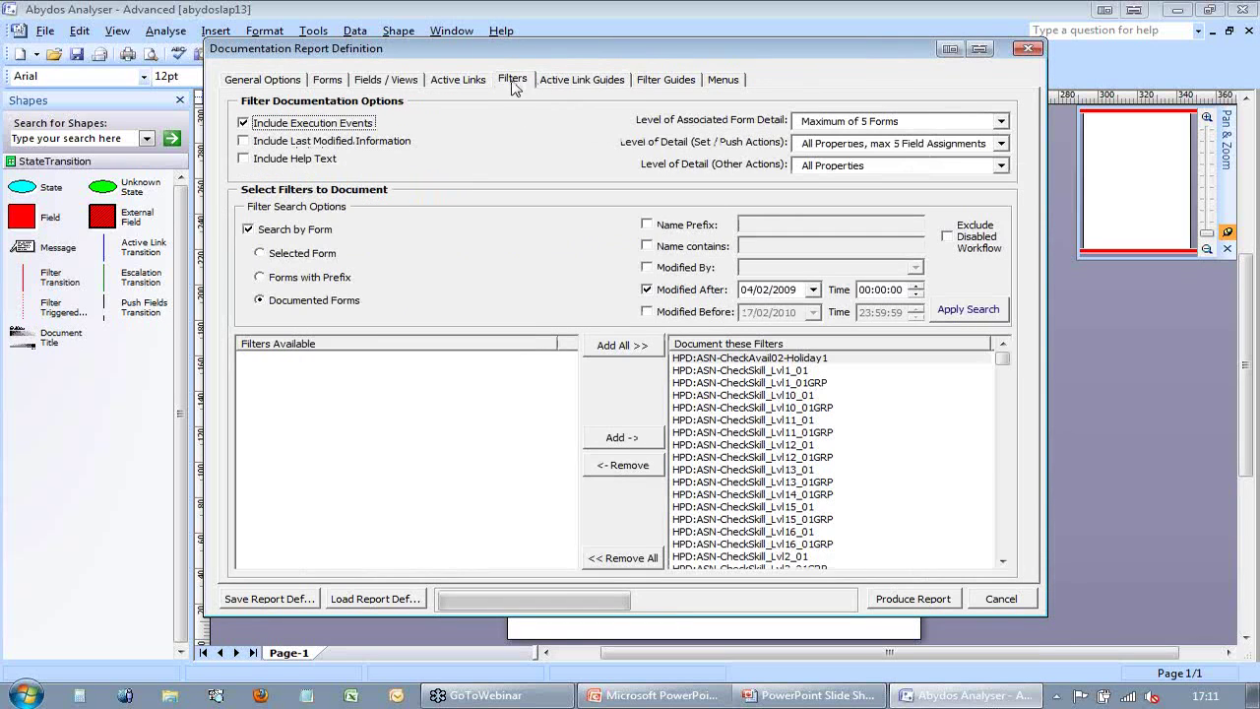
click(641, 85)
click(731, 85)
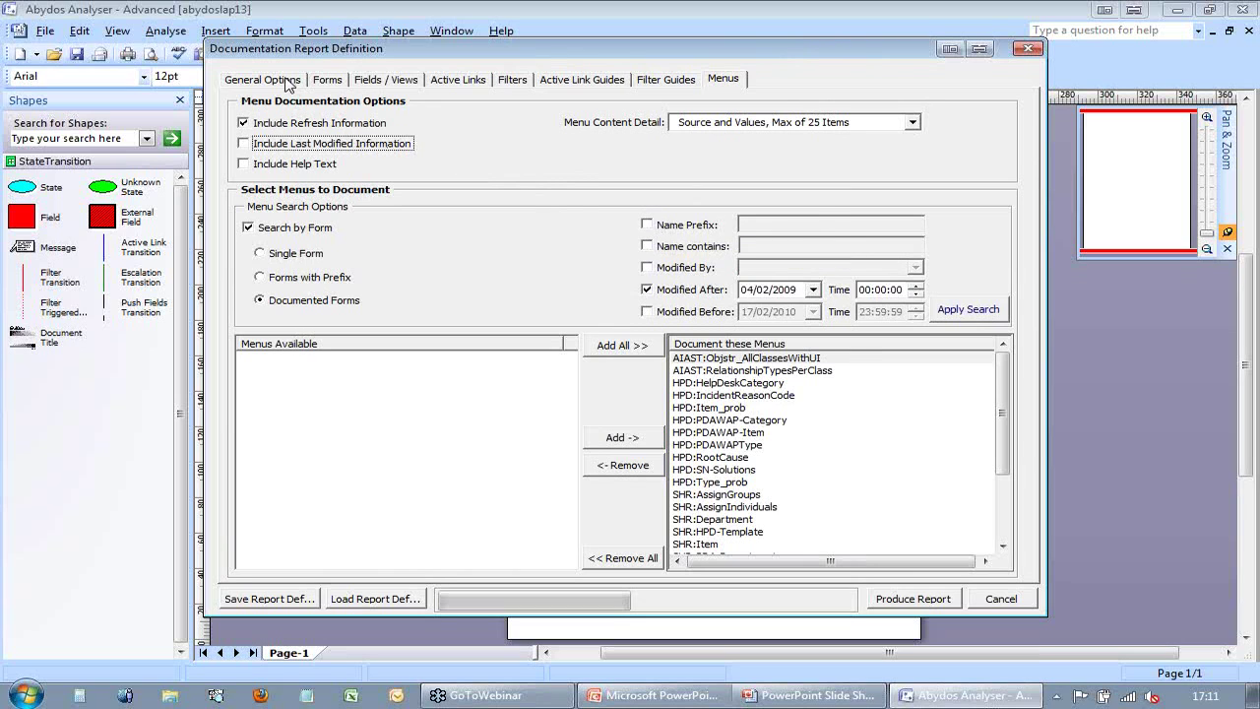
- Return to the report's general options and produce the documentation report
click(262, 79)
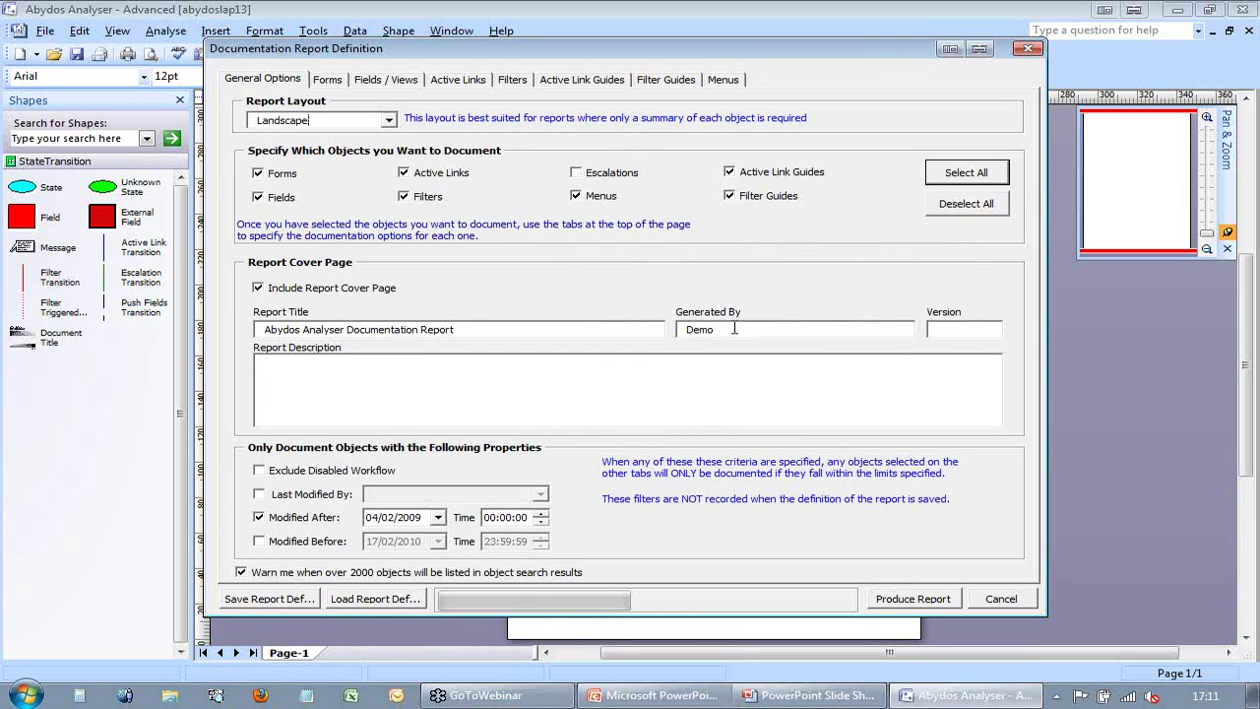
click(913, 598)
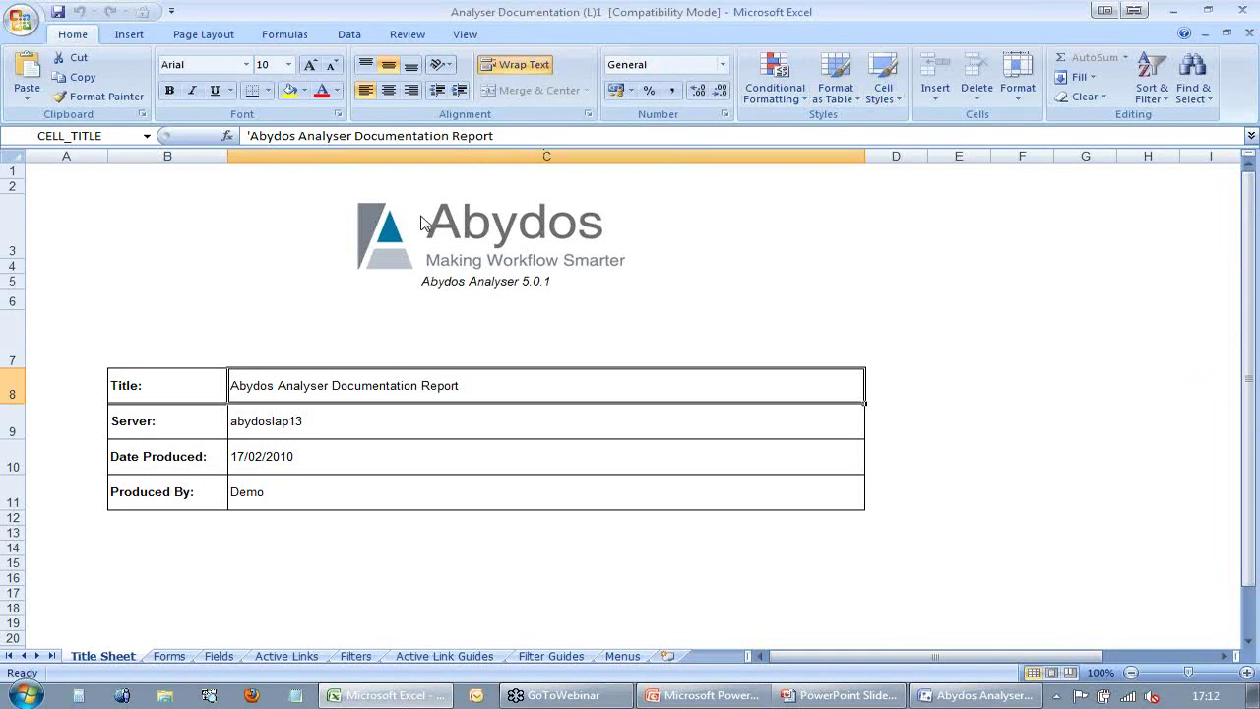
- Examine the report's form documentation and the HPD:HelpDesk field documentation, including field types, permissions and properties
click(171, 656)
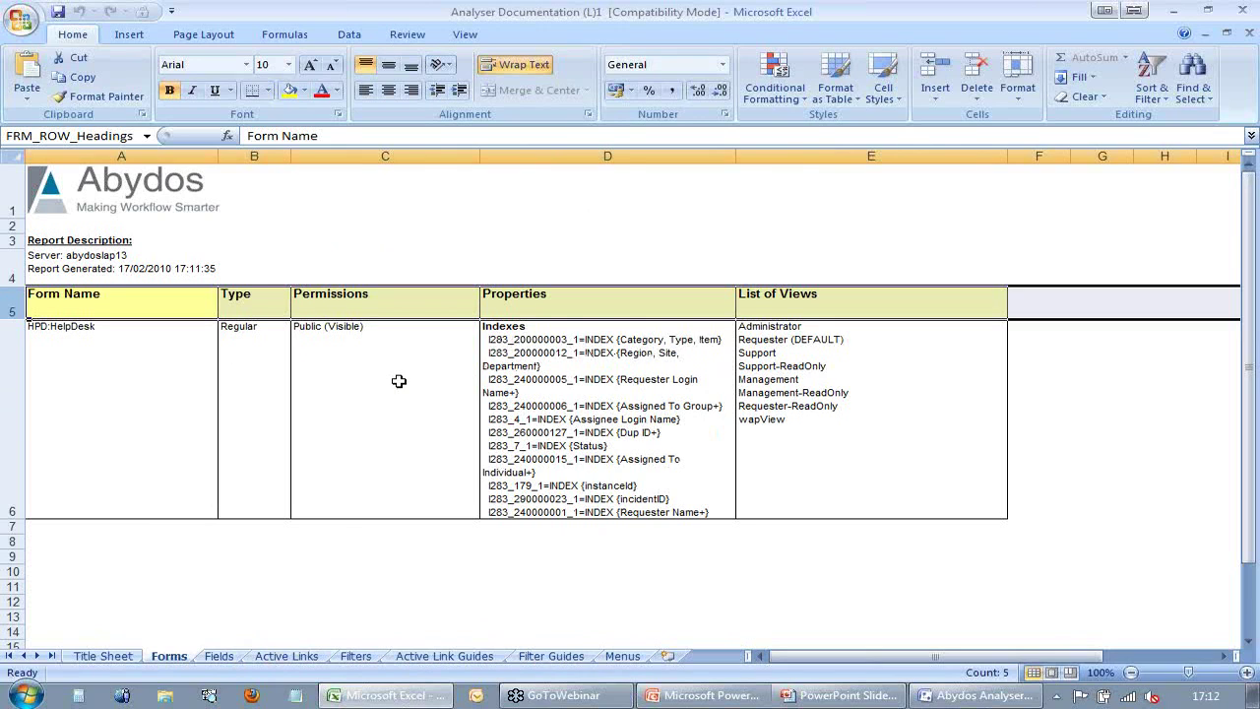
click(219, 656)
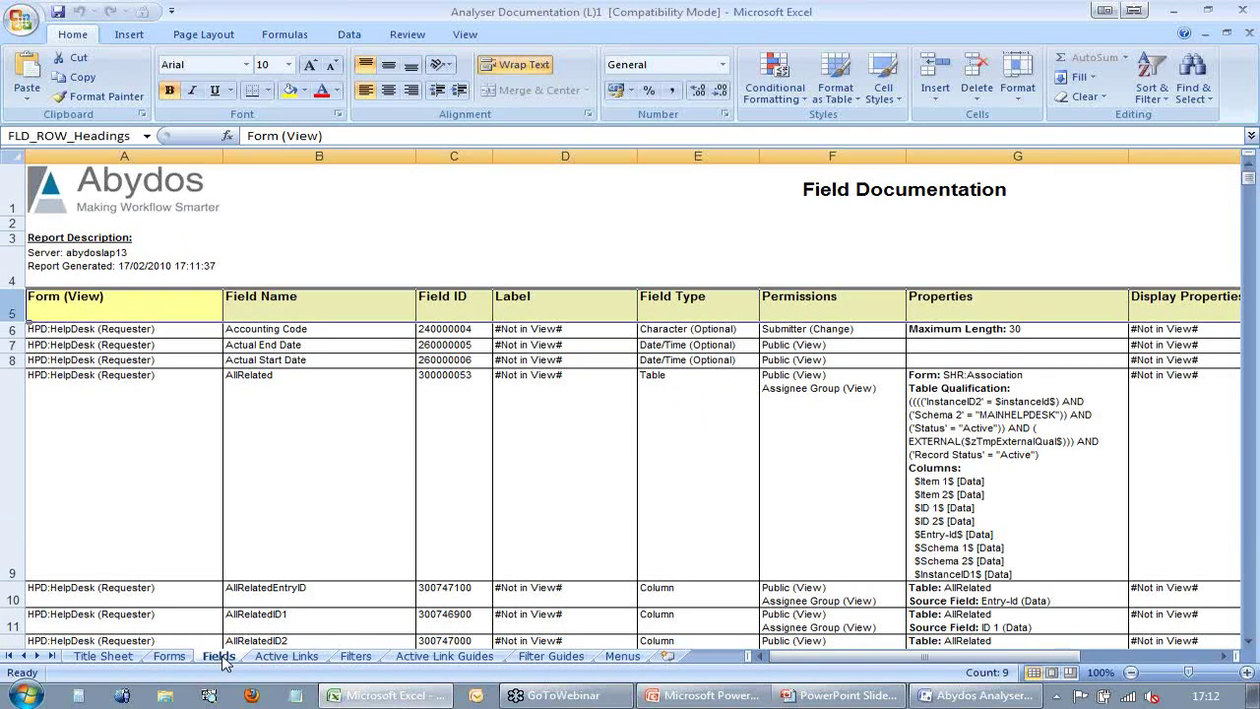
scroll(341, 363, down, 1)
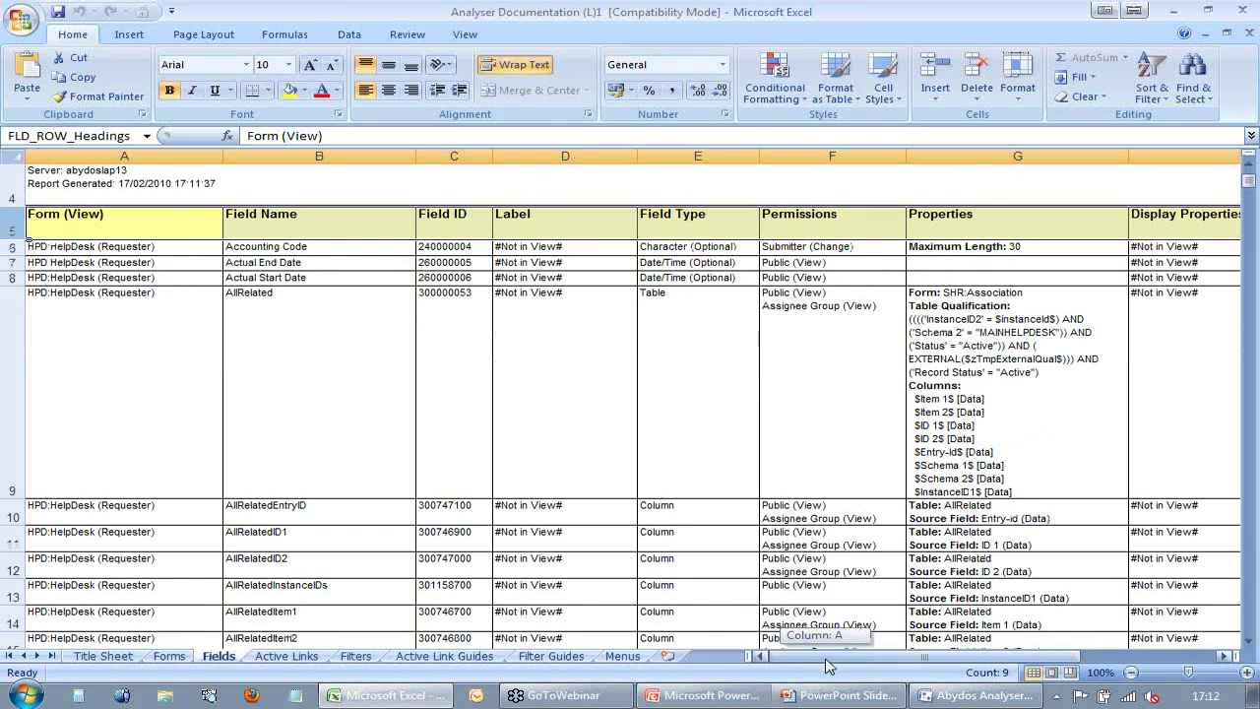
mouse_move(827, 659)
mouse_down()
mouse_move(908, 669)
mouse_move(815, 665)
mouse_up()
scroll(422, 323, down, 1)
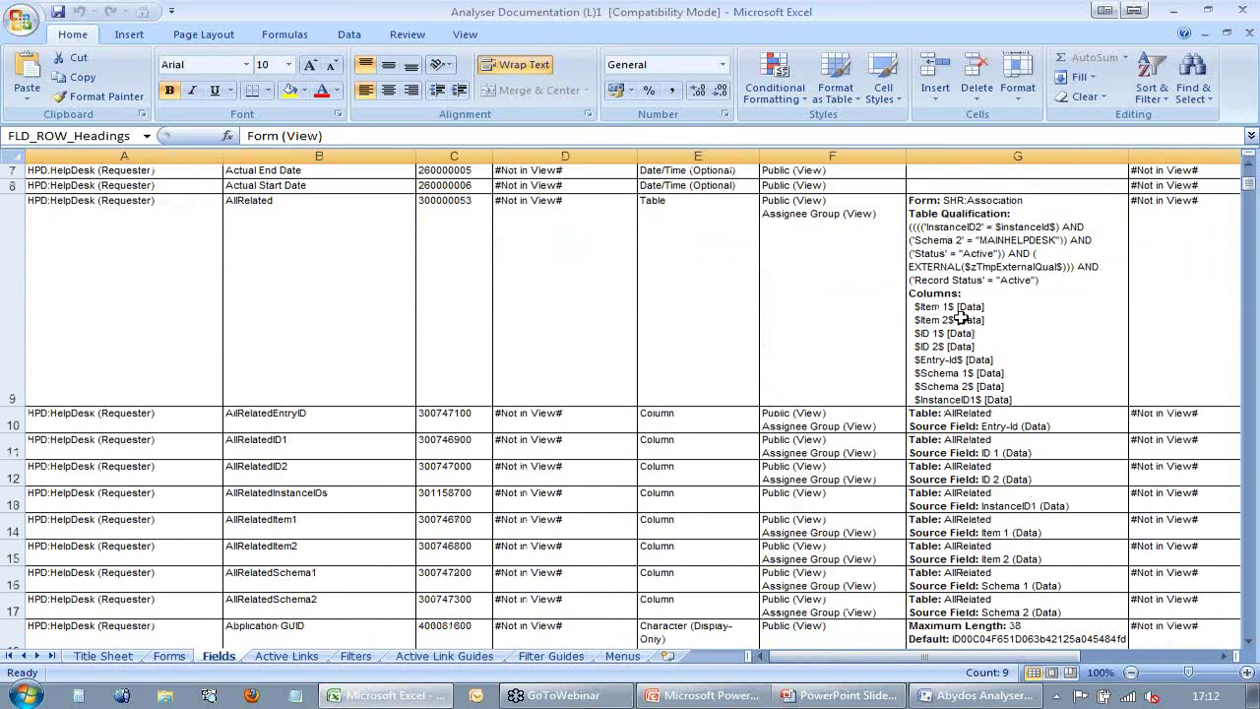
scroll(974, 440, down, 1)
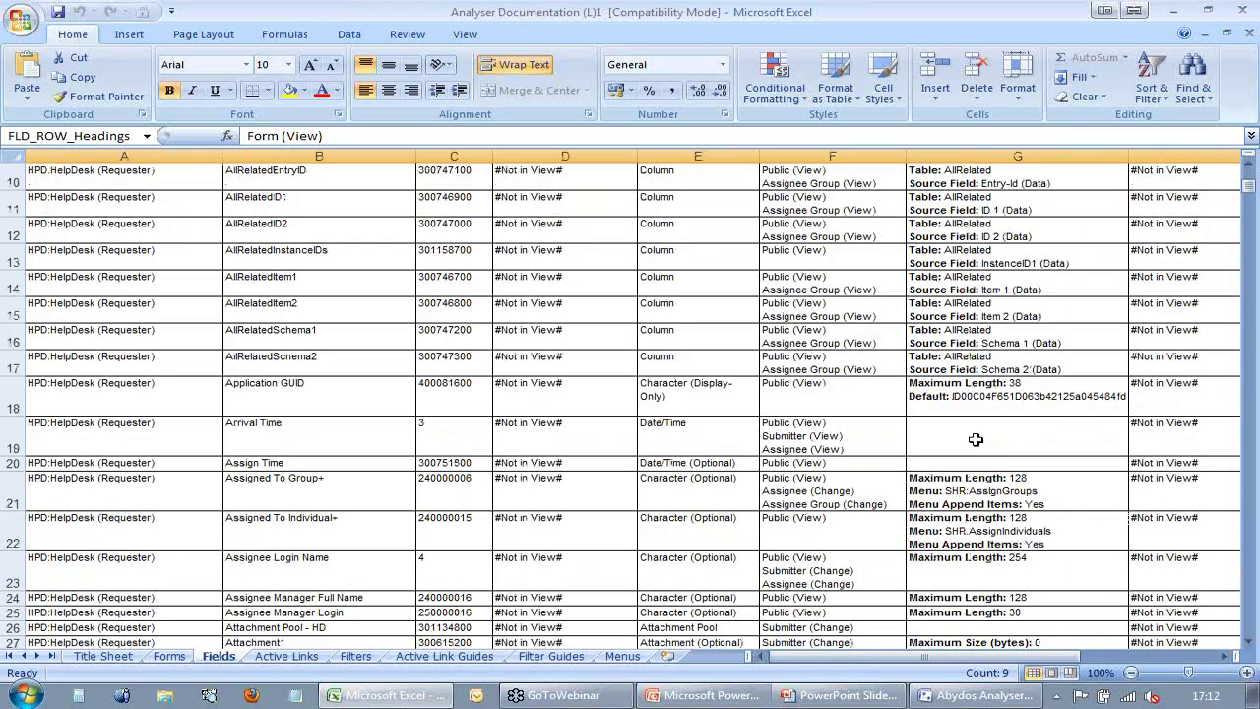
scroll(709, 490, down, 1)
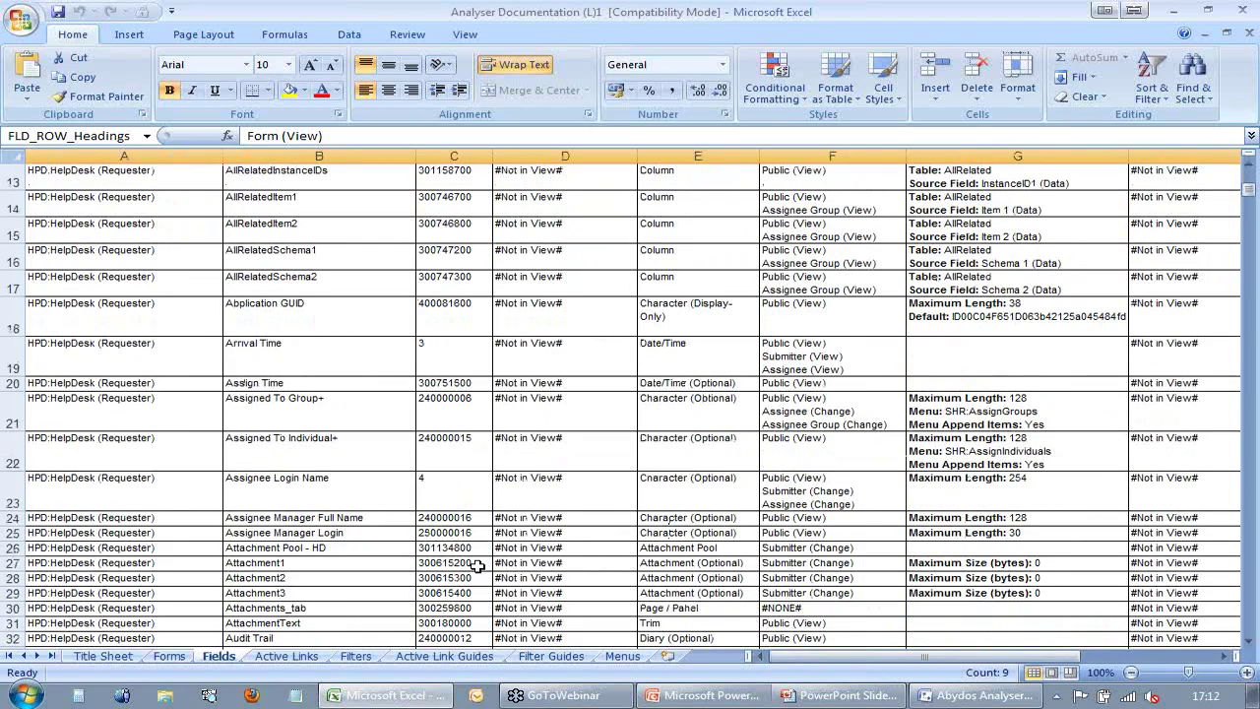
scroll(624, 431, down, 4)
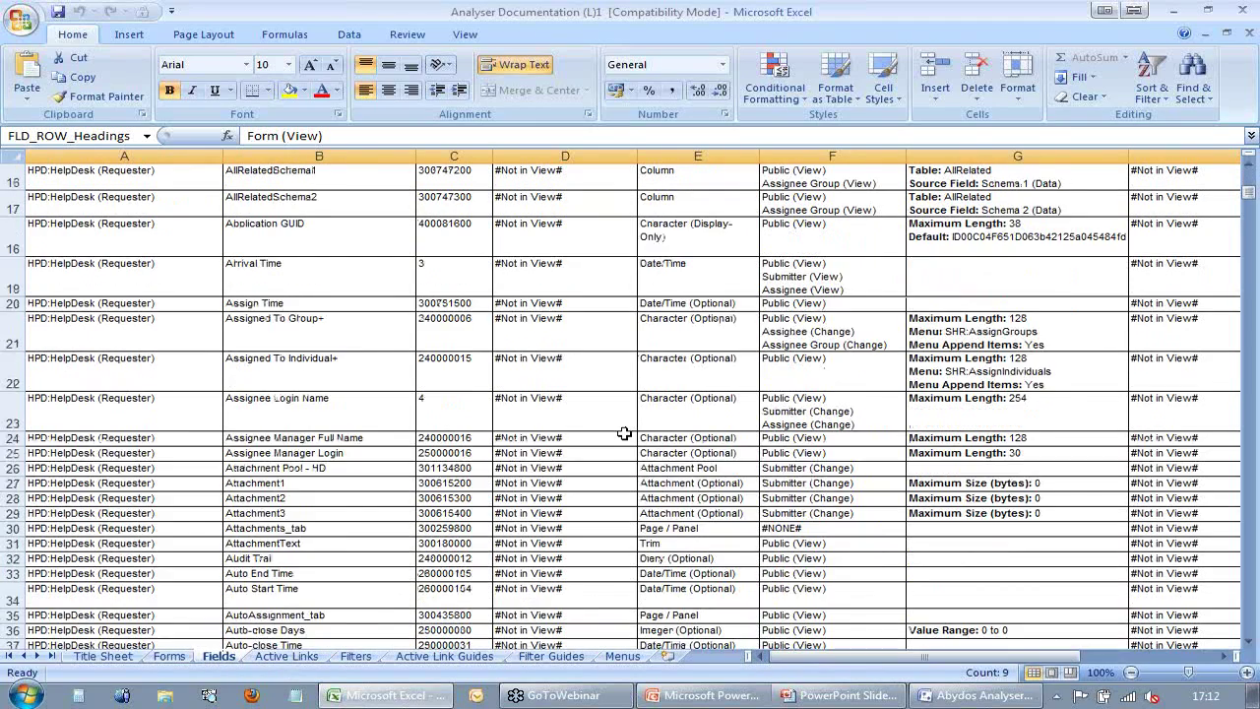
scroll(357, 601, down, 3)
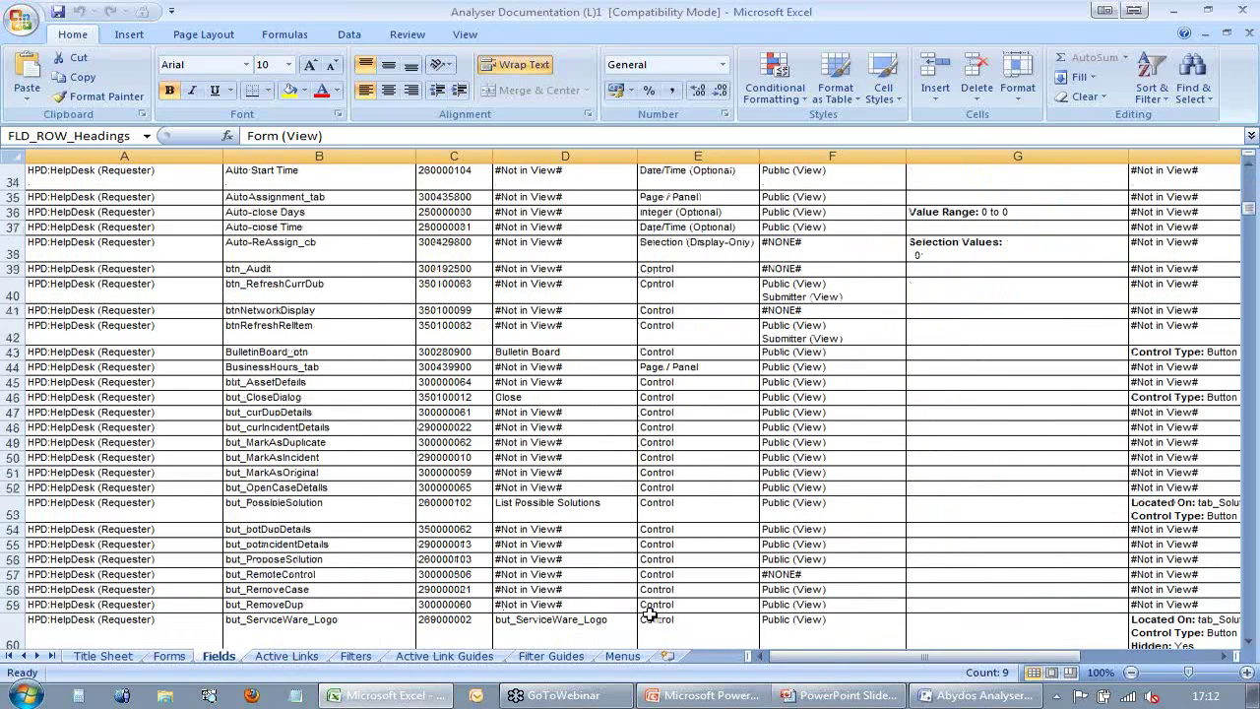
- Review the report's documentation of active links, filters, active link guides and filter guides
click(305, 657)
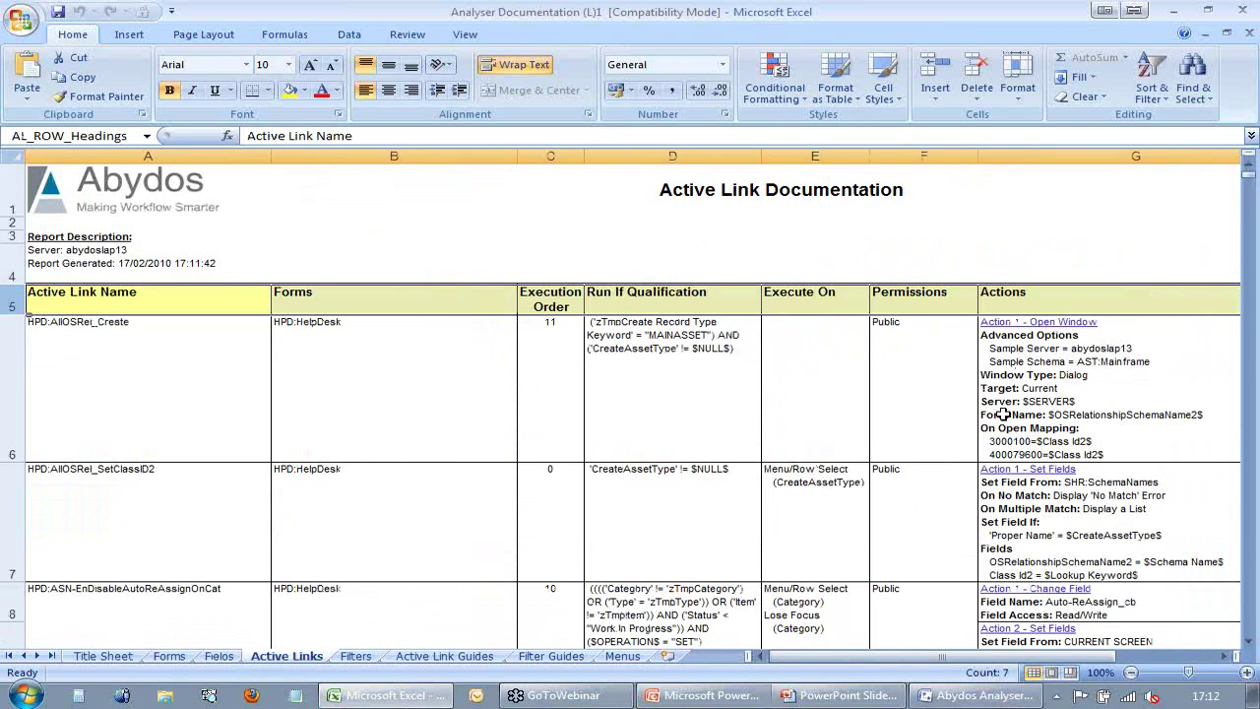
click(356, 656)
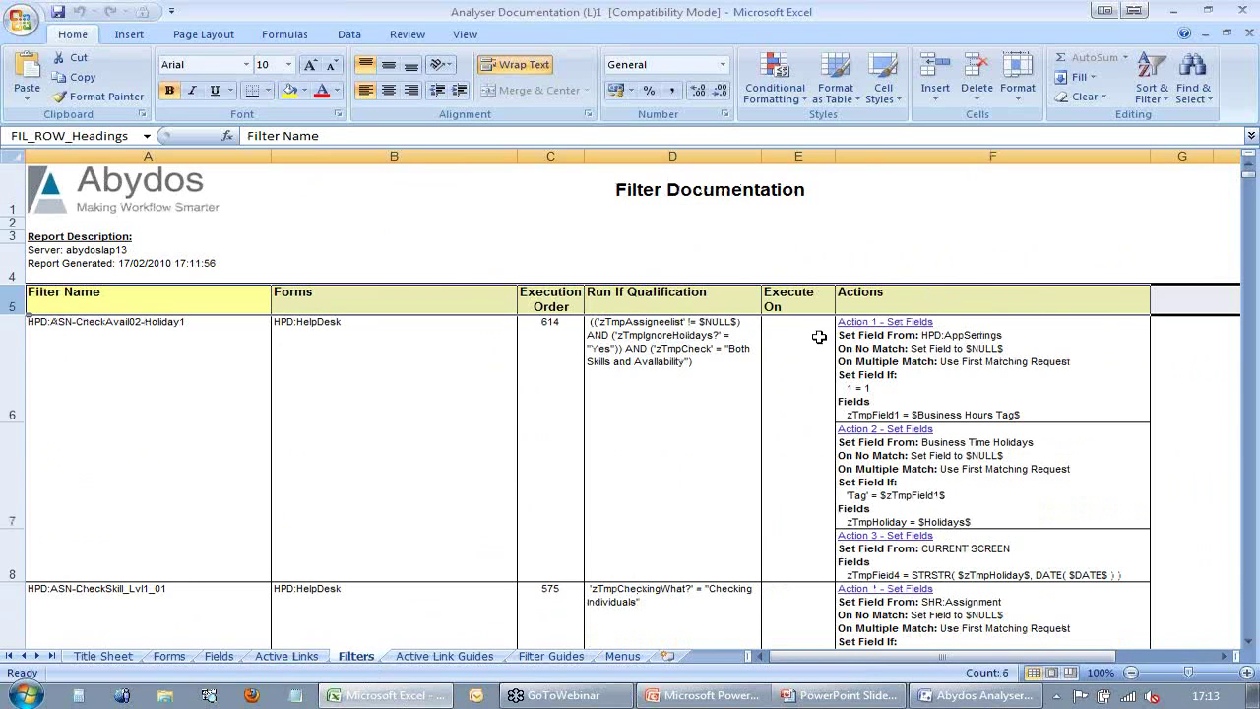
click(421, 658)
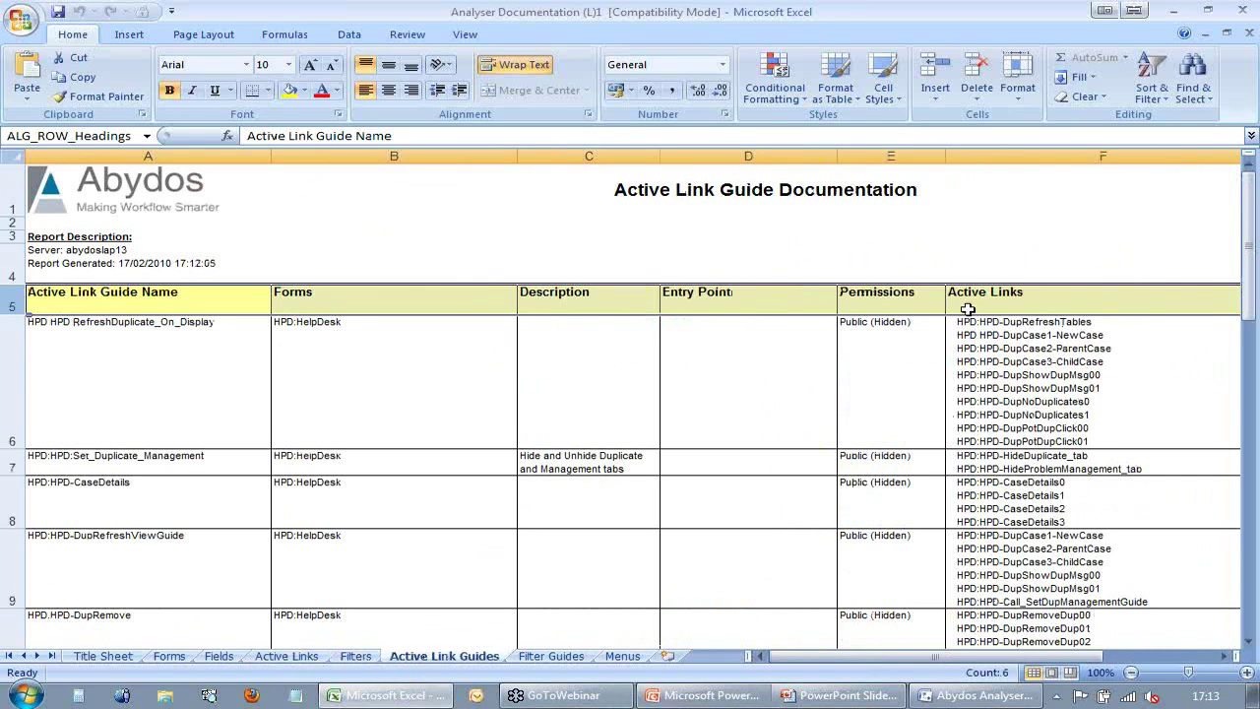
scroll(1025, 479, down, 2)
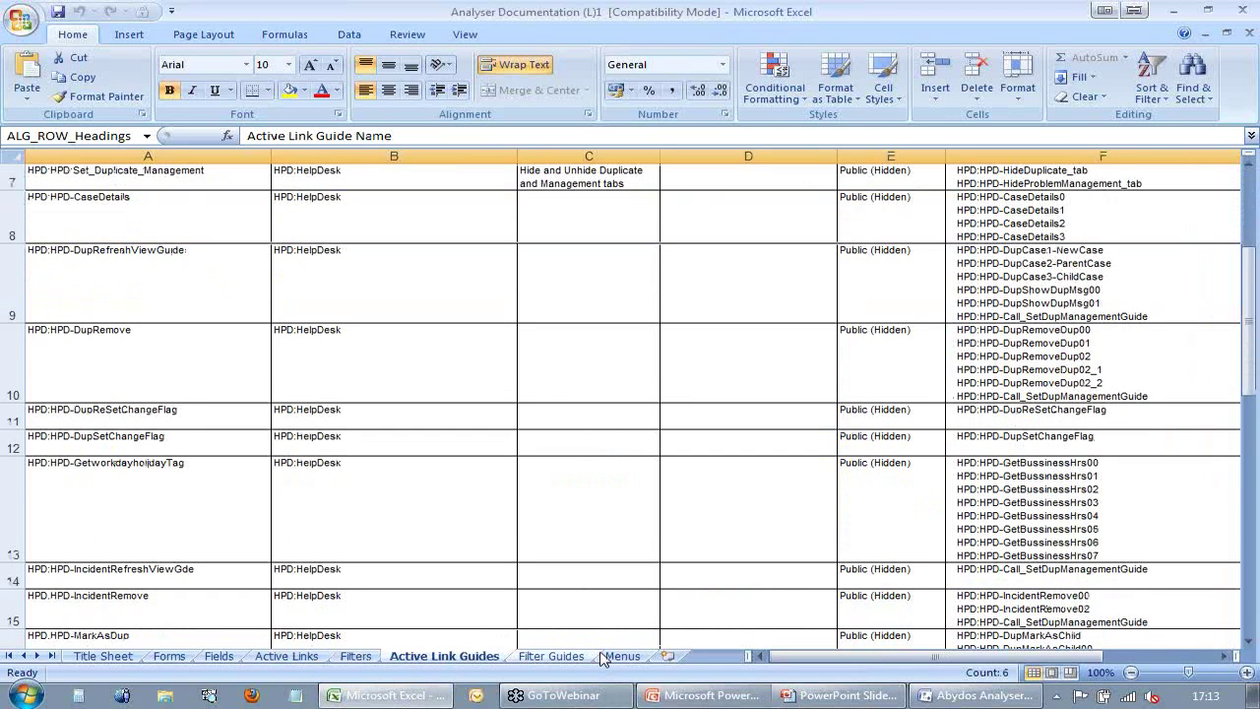
click(550, 655)
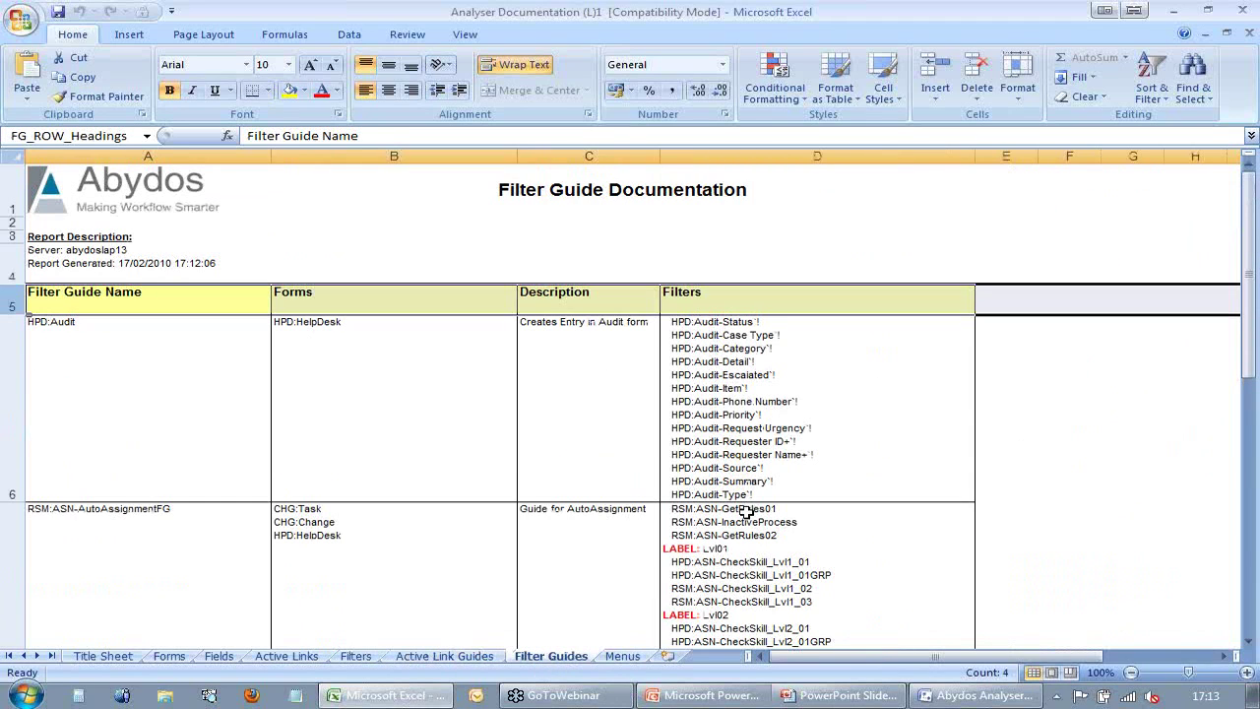
- Examine the menu documentation through its last entries, including each menu's refresh interval, source and values
click(628, 657)
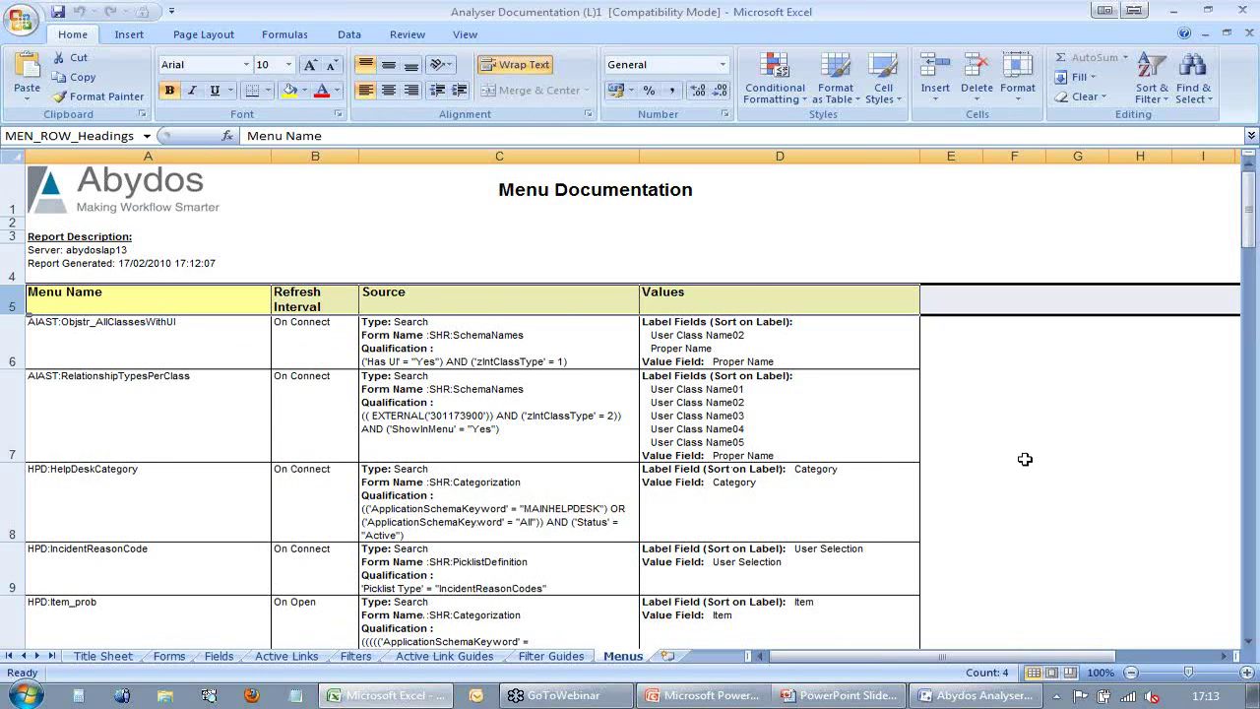
scroll(1024, 457, down, 2)
scroll(1023, 457, down, 2)
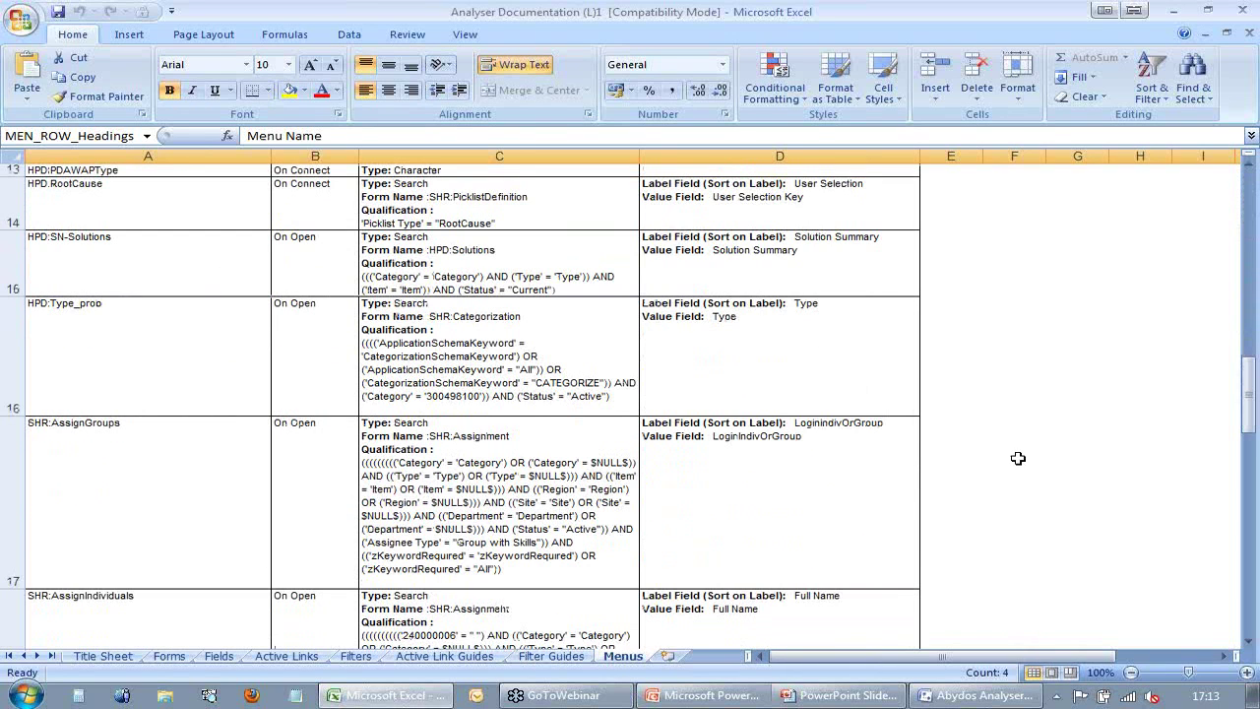
scroll(1015, 458, down, 1)
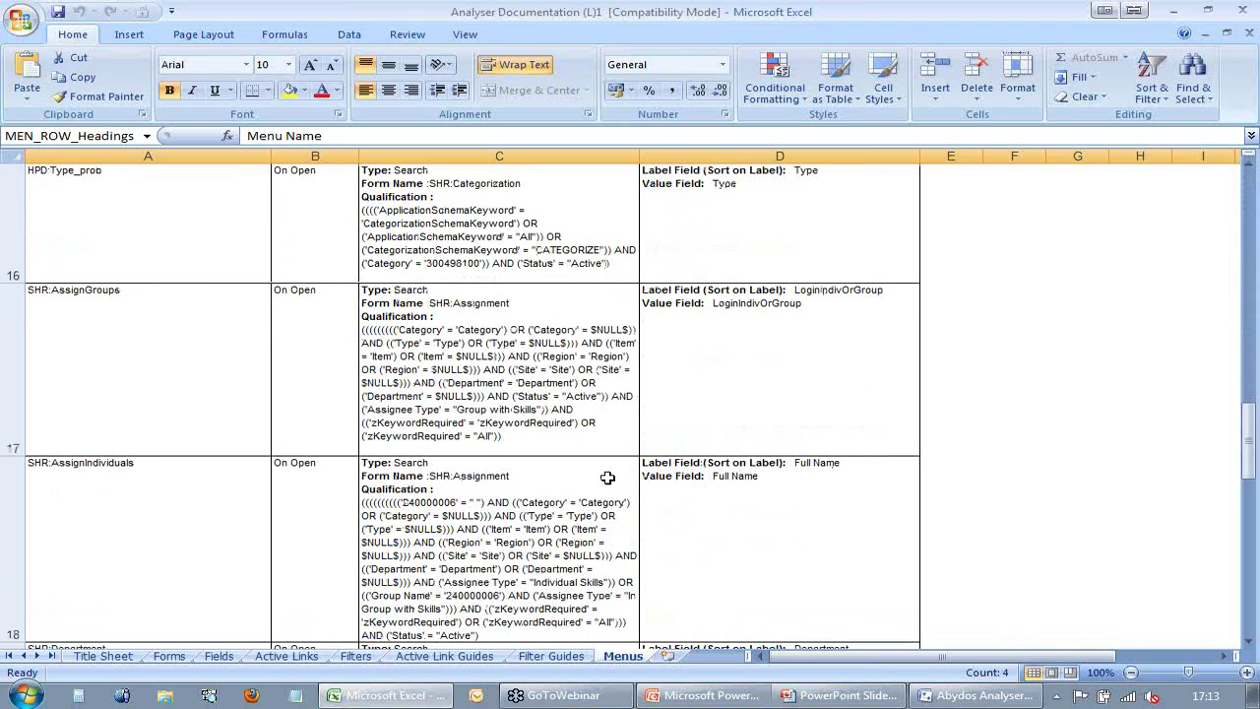
scroll(607, 477, down, 3)
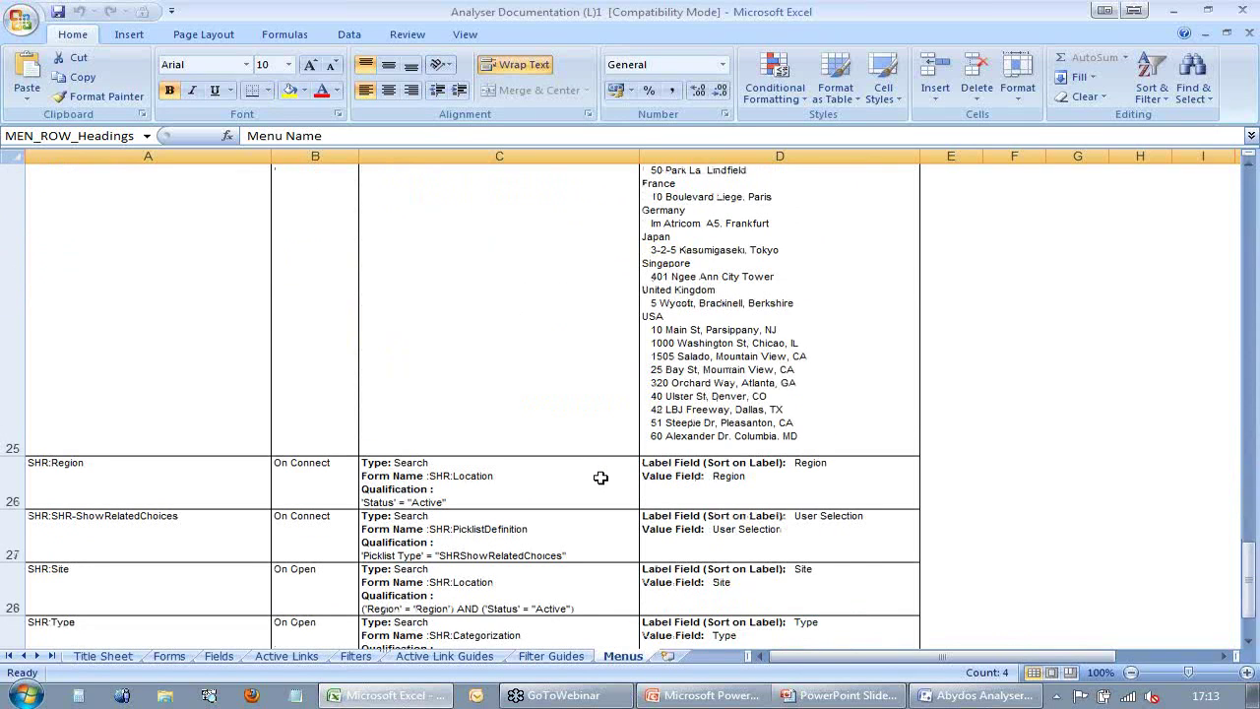
scroll(600, 477, down, 1)
scroll(601, 477, up, 1)
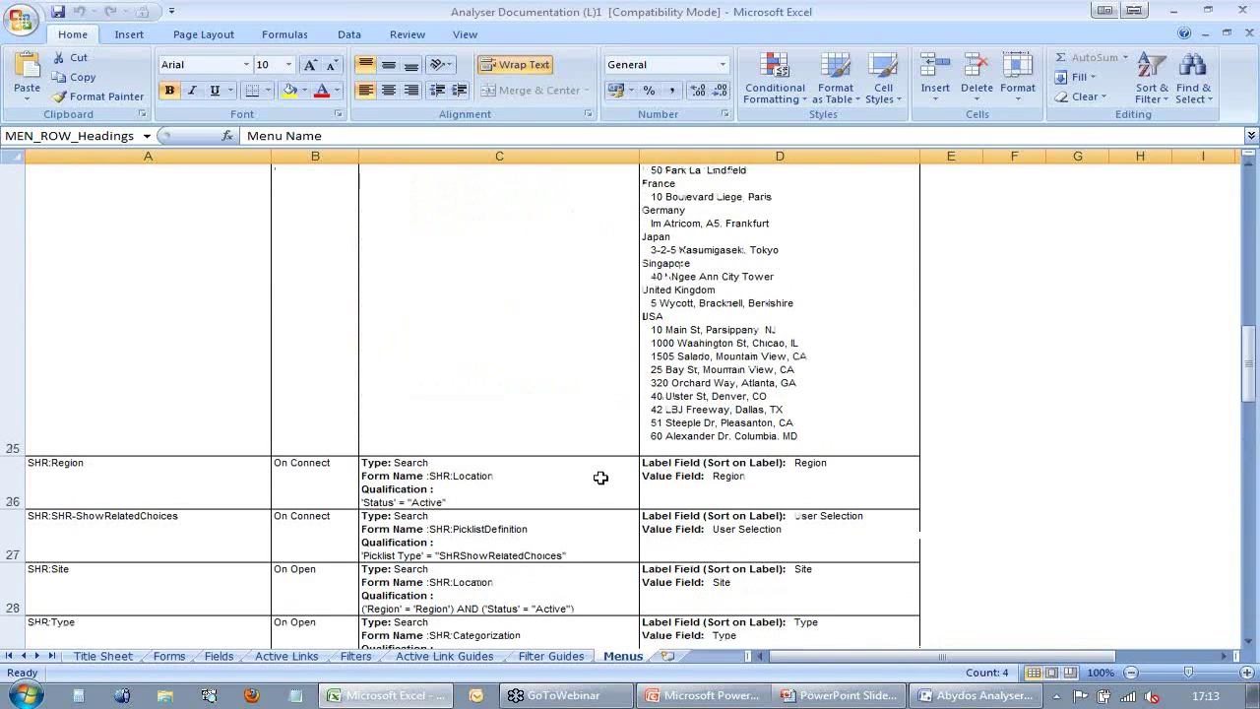
scroll(413, 615, down, 1)
- Return to the report's title sheet and close the workbook without saving the changes
click(99, 658)
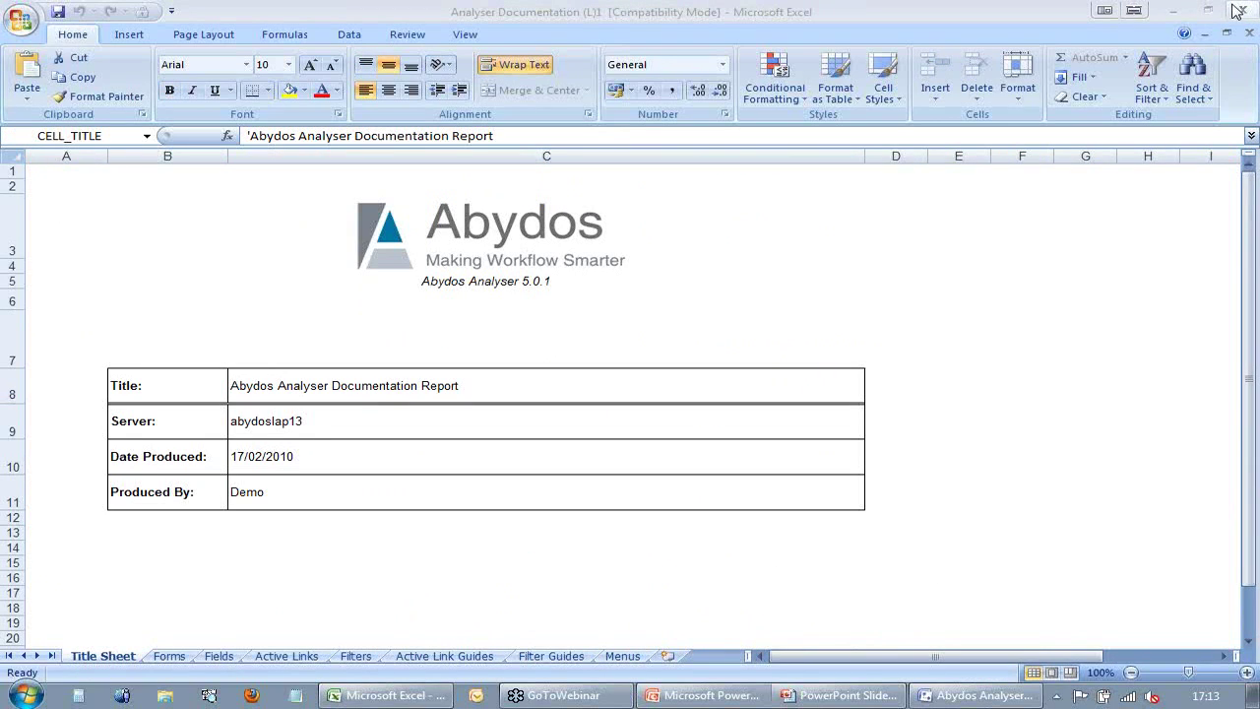
click(1244, 11)
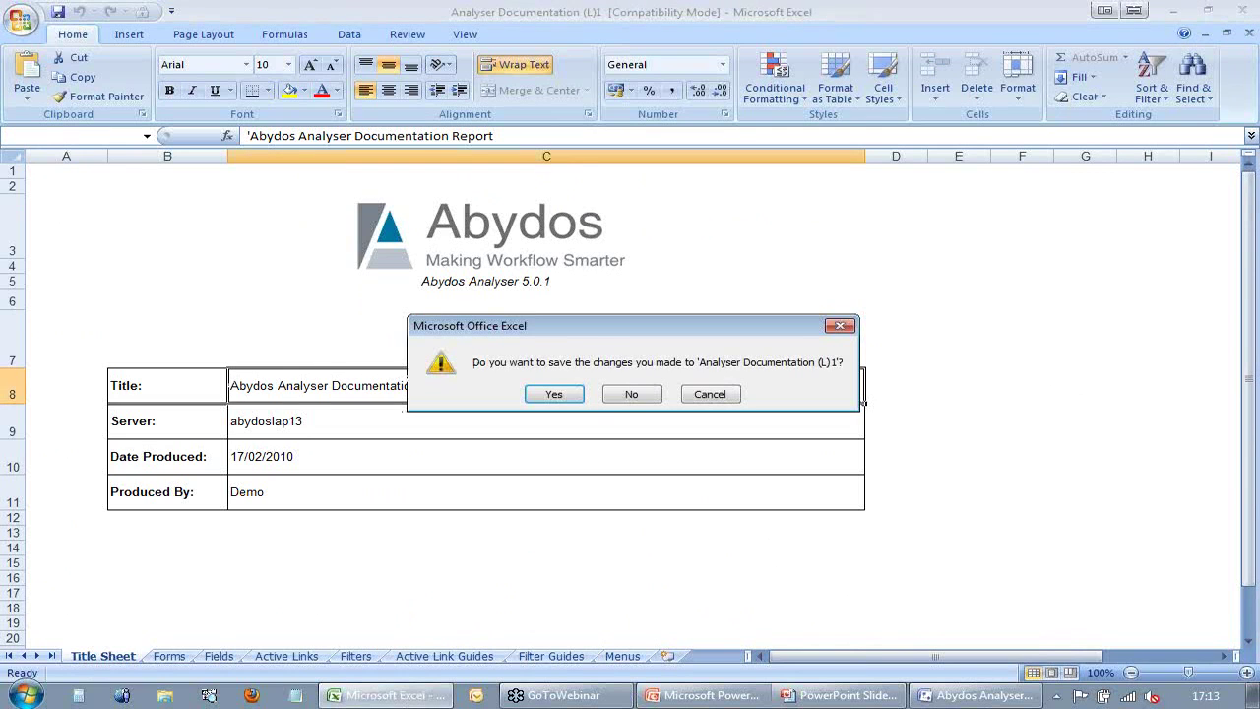
click(633, 394)
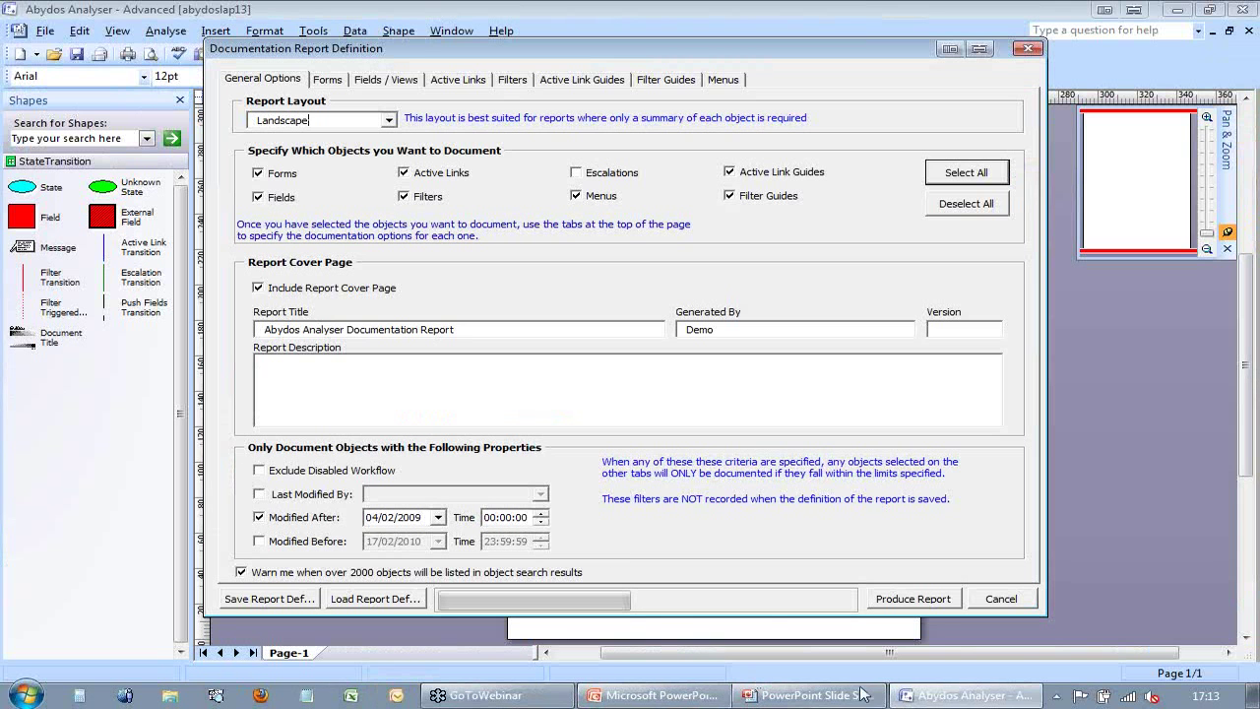
- Switch to the running PowerPoint slide show of the Abydos Analyser webinar
click(724, 699)
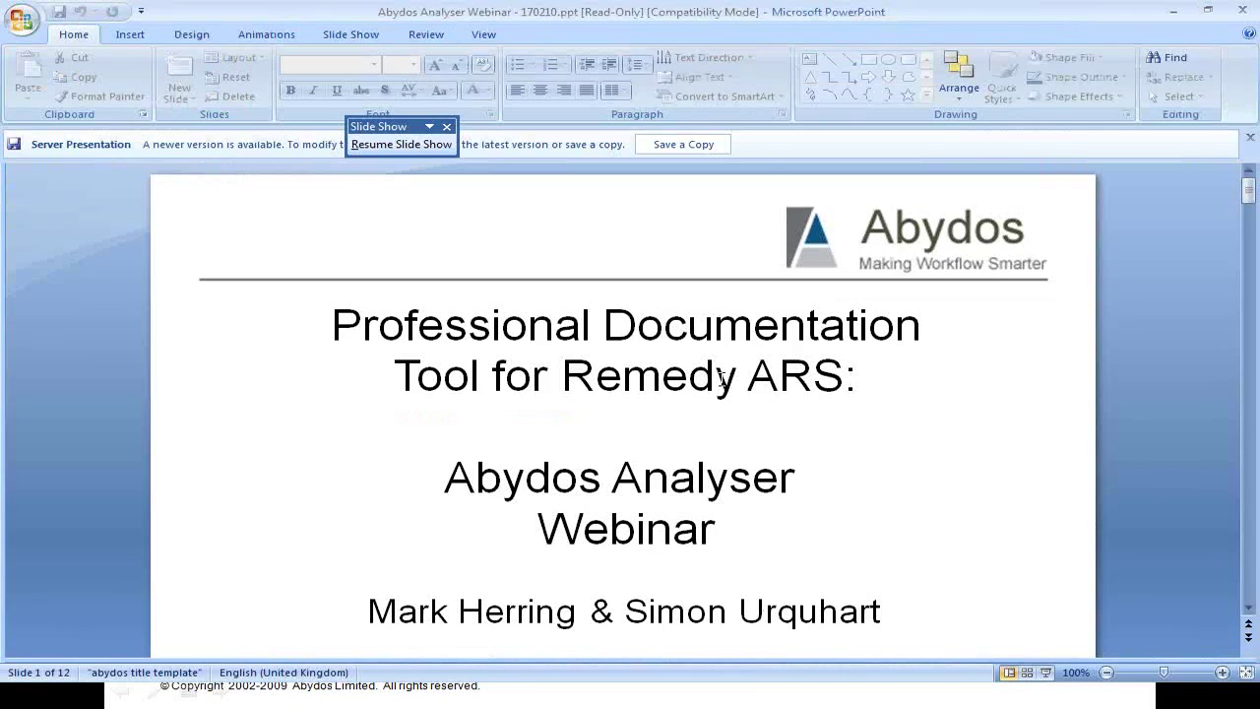
key(alt+Tab)
key(alt+Tab)
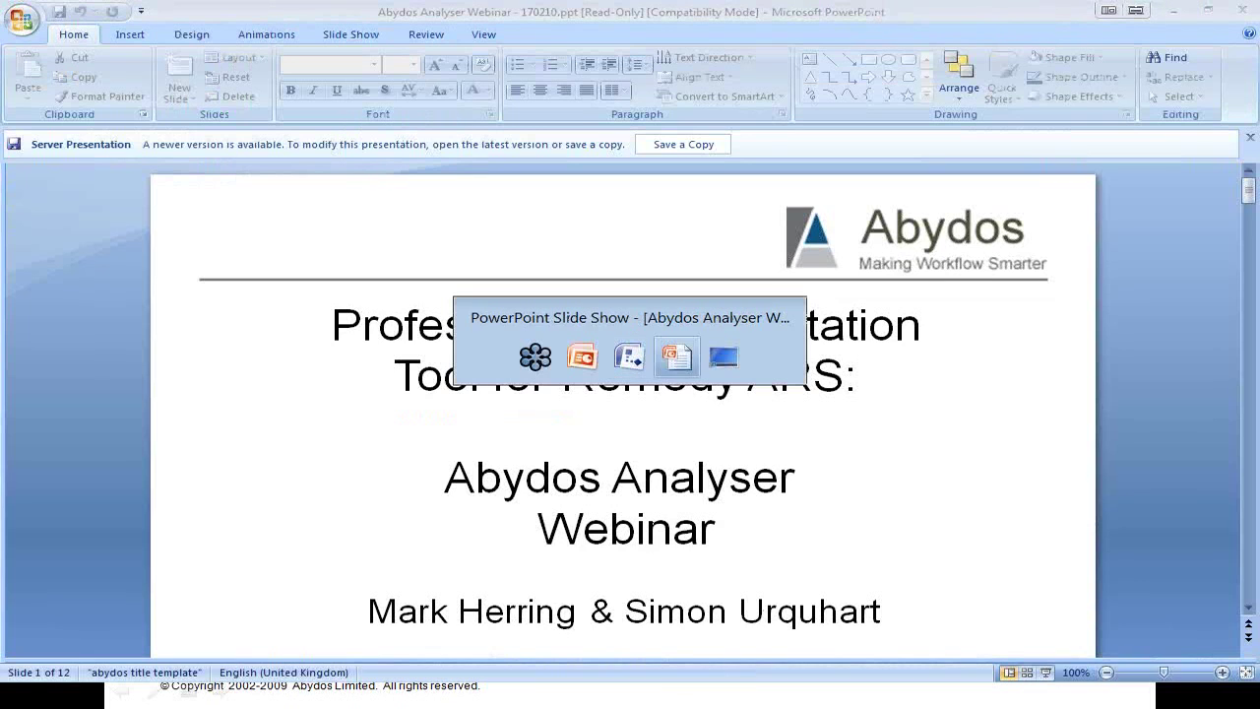